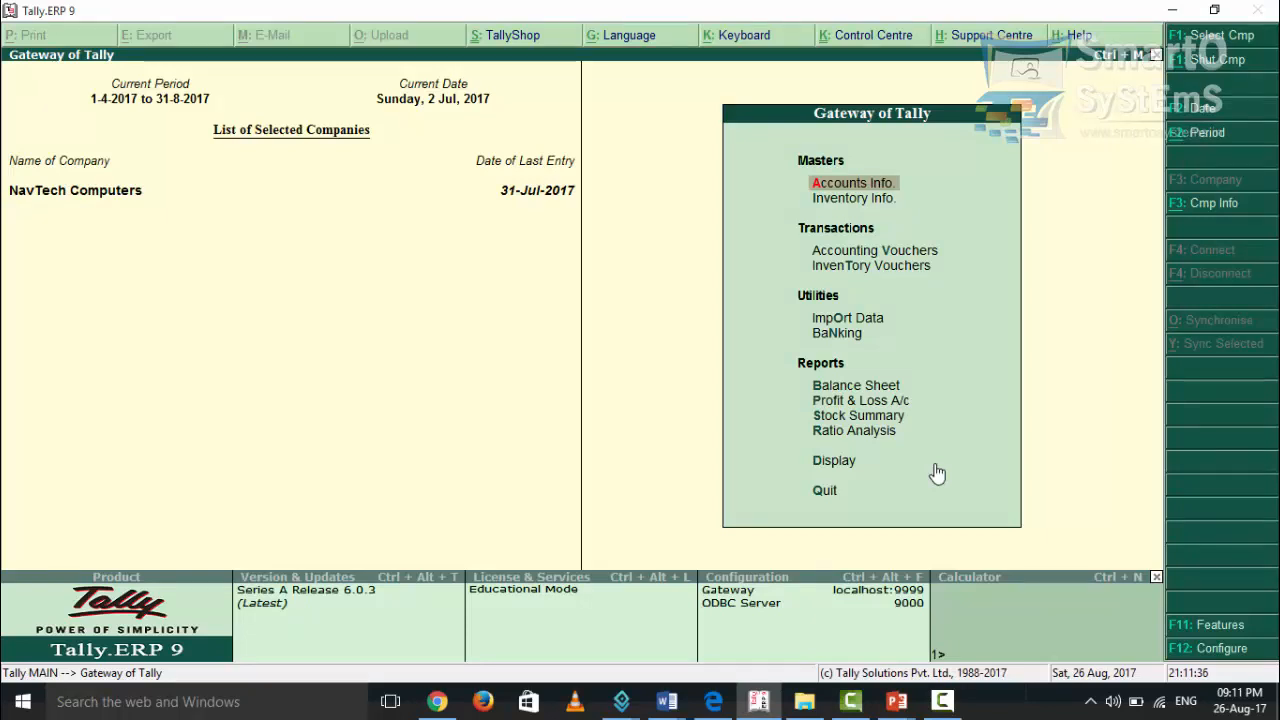
- Bring up the list of ledgers for single ledger alteration in the accounts masters
key("Return")
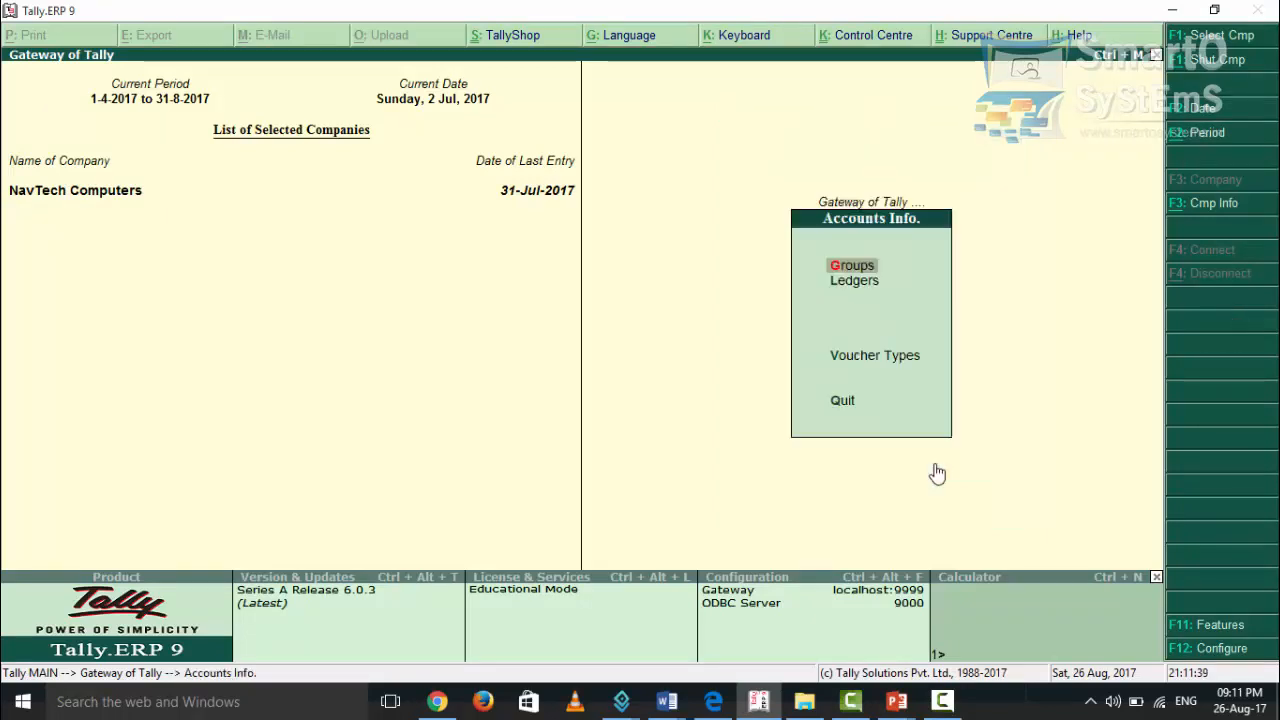
key("Down")
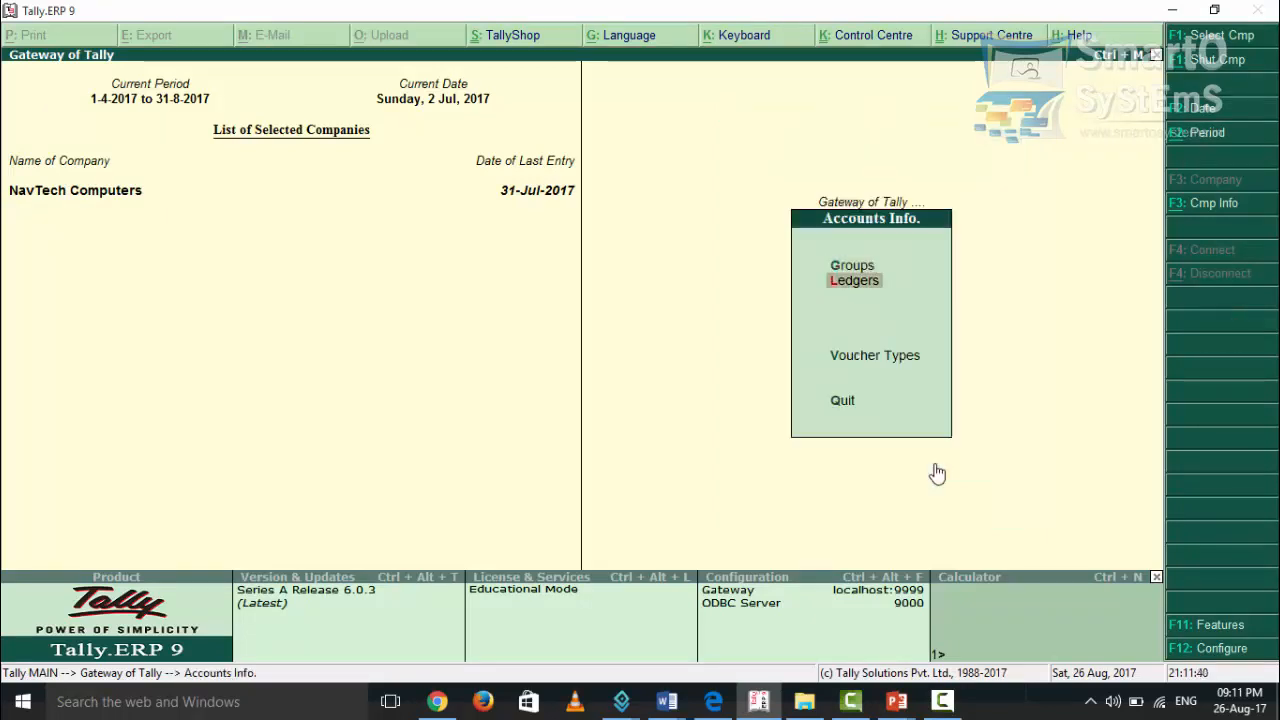
key("Return")
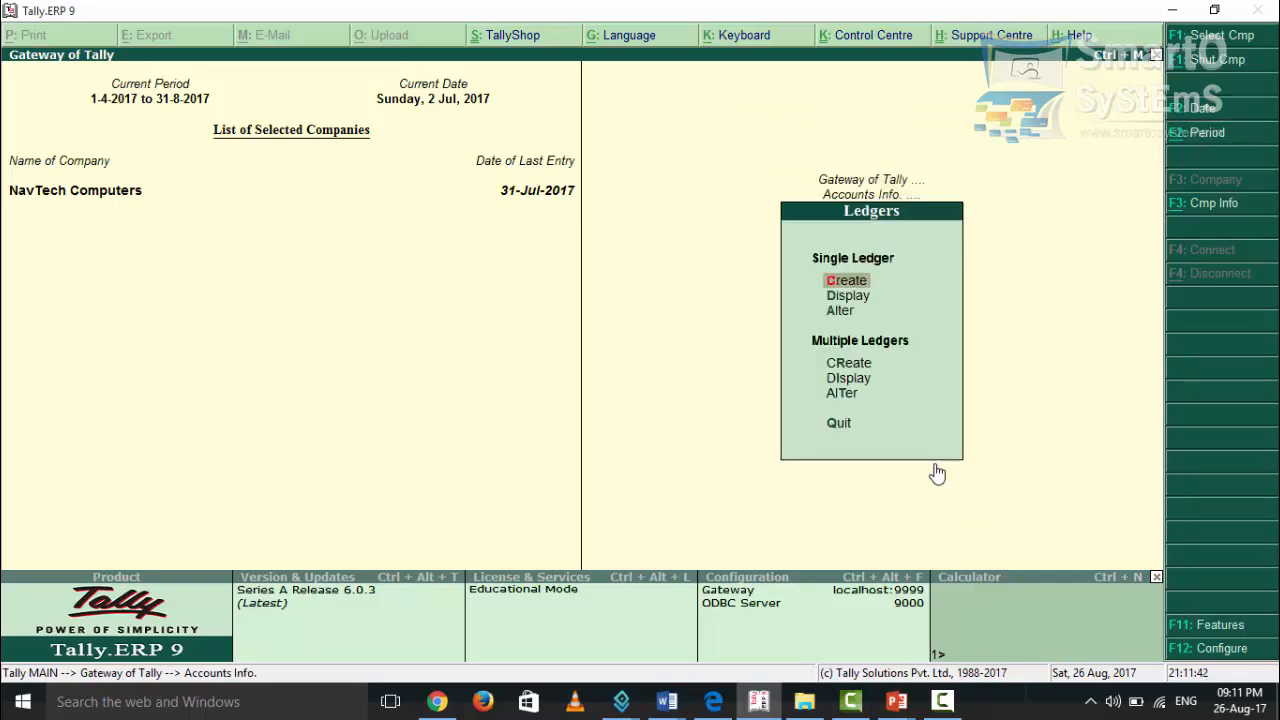
key("Down")
key("Down")
key("Return")
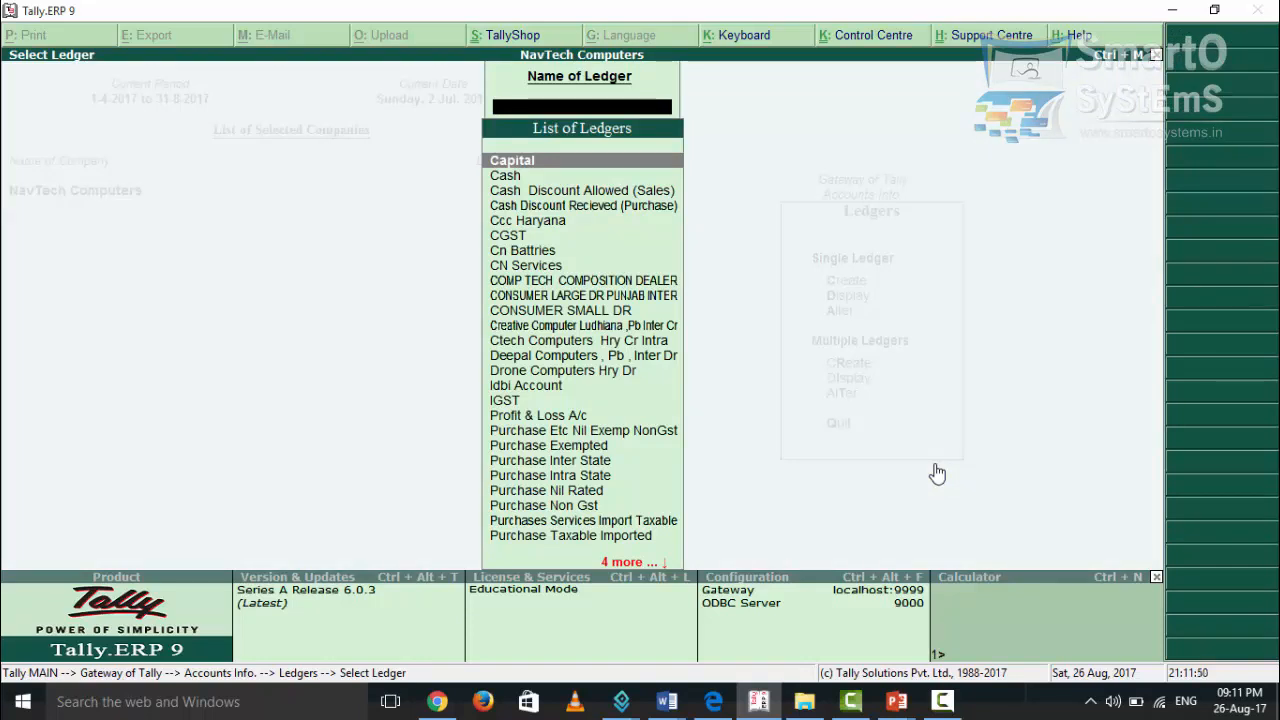
- Open the Purchase Nil Rated ledger for alteration
key("Down")
key("Down")
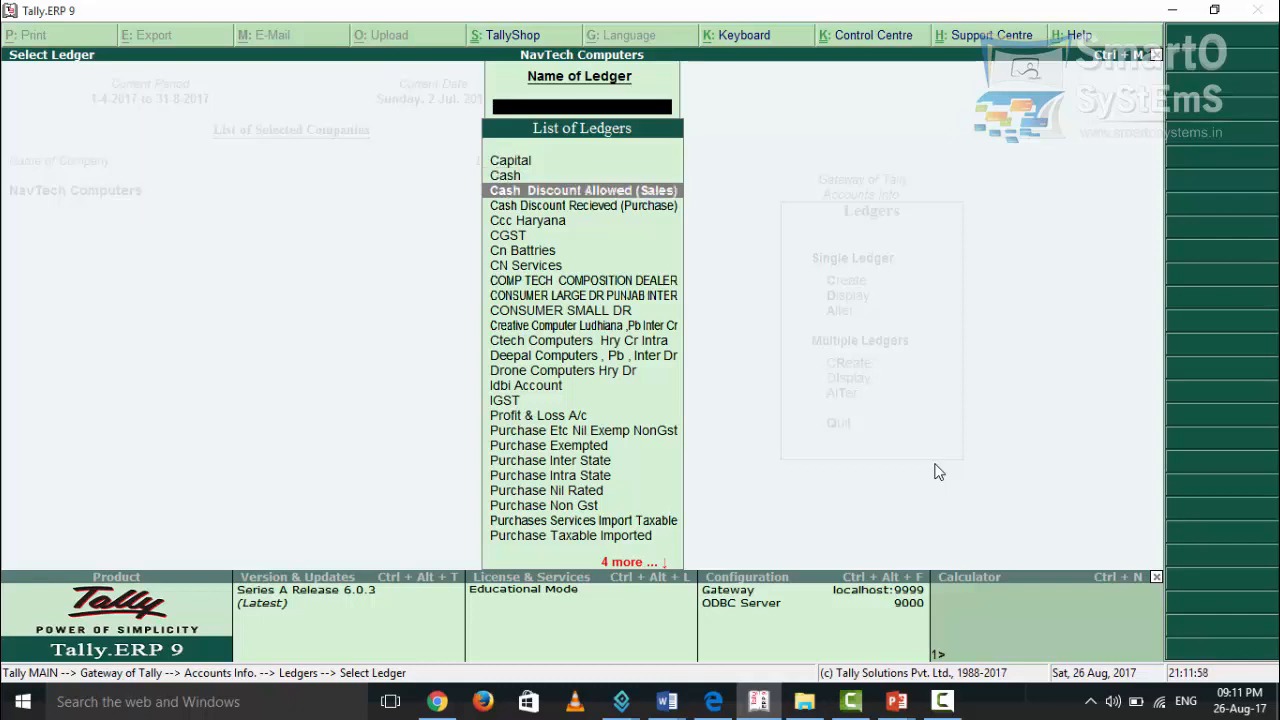
key("Down")
key("Down")
key("Down")
key("Down")
key("Down")
key("Down")
key("Down")
key("Down")
key("Down")
key("Down")
key("Down")
key("Down")
key("Down")
key("Down")
key("Down")
key("Down")
key("Down")
key("Down")
key("Down")
key("Down")
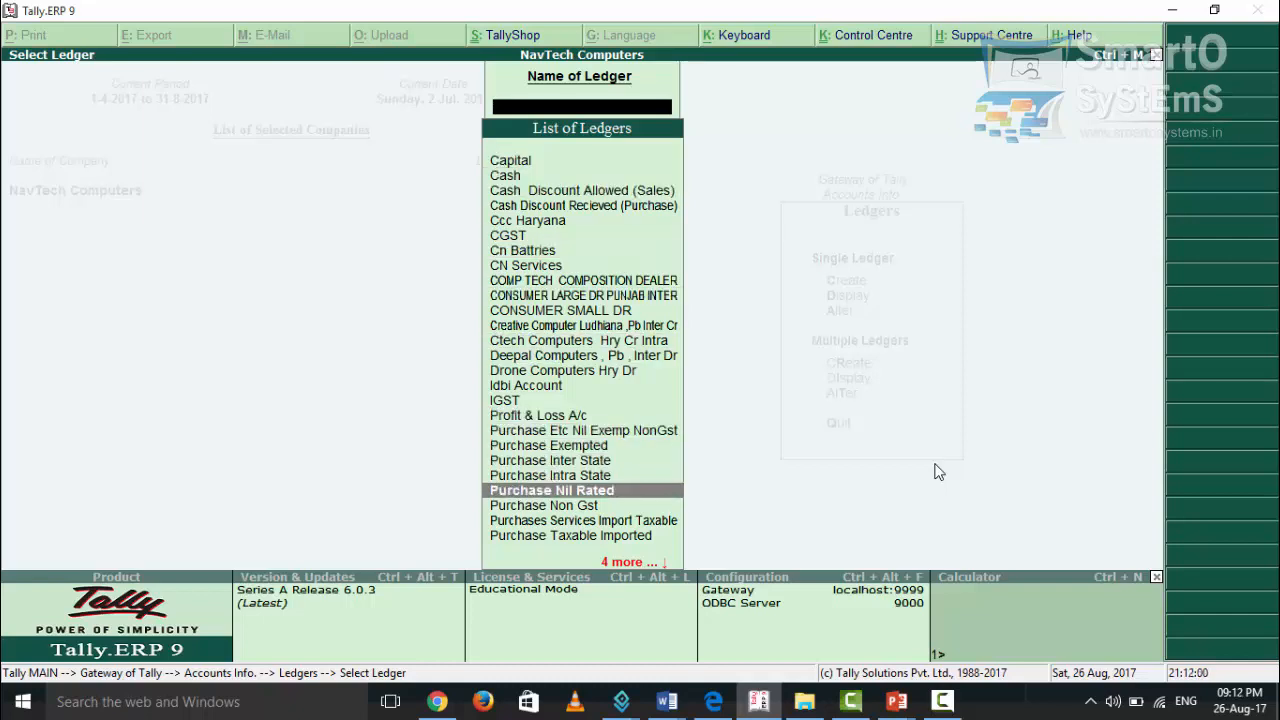
key("Return")
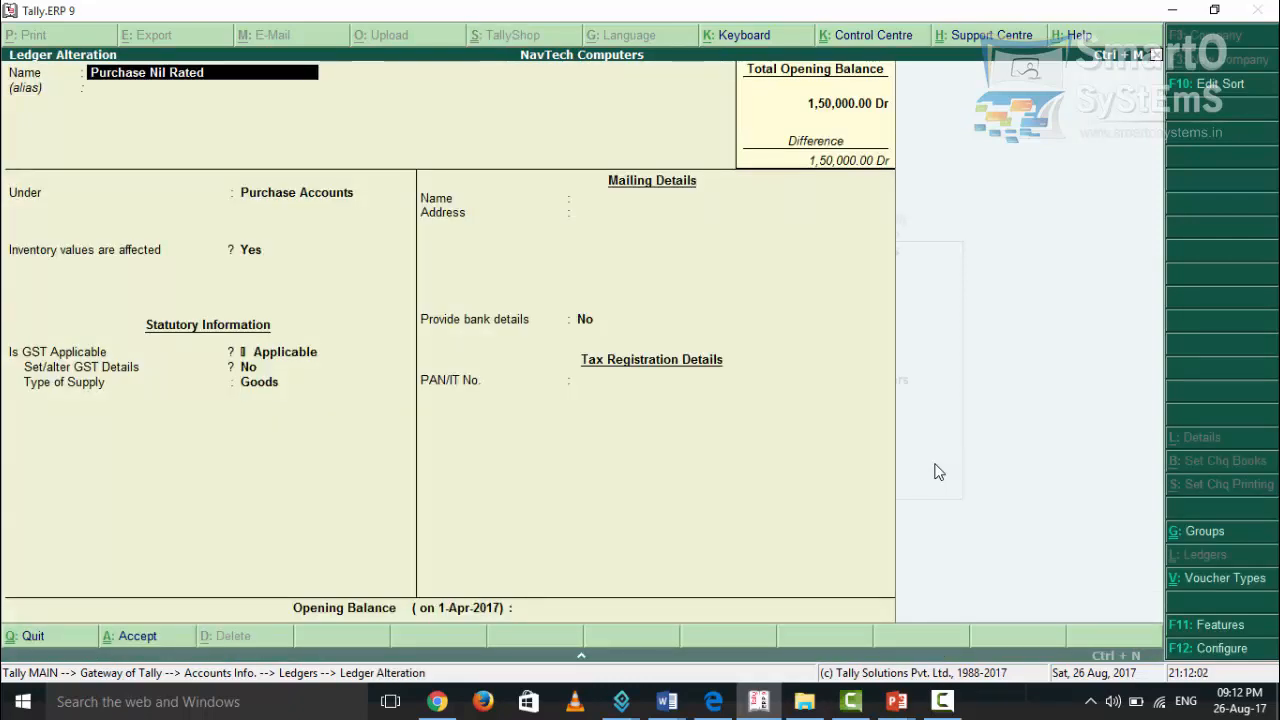
- Keep the ledger under Purchase Accounts with GST applicable, and open its GST details by setting Set/alter GST Details to Yes
key("Return")
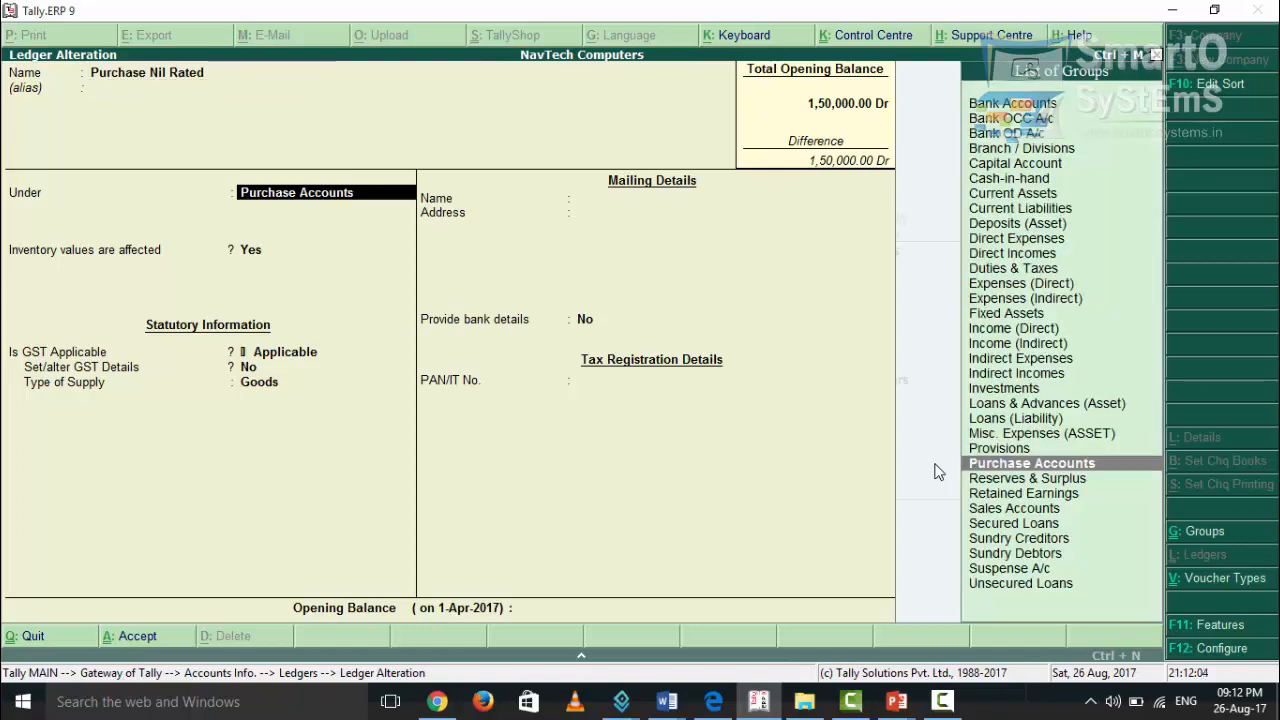
key("Return")
key("Return")
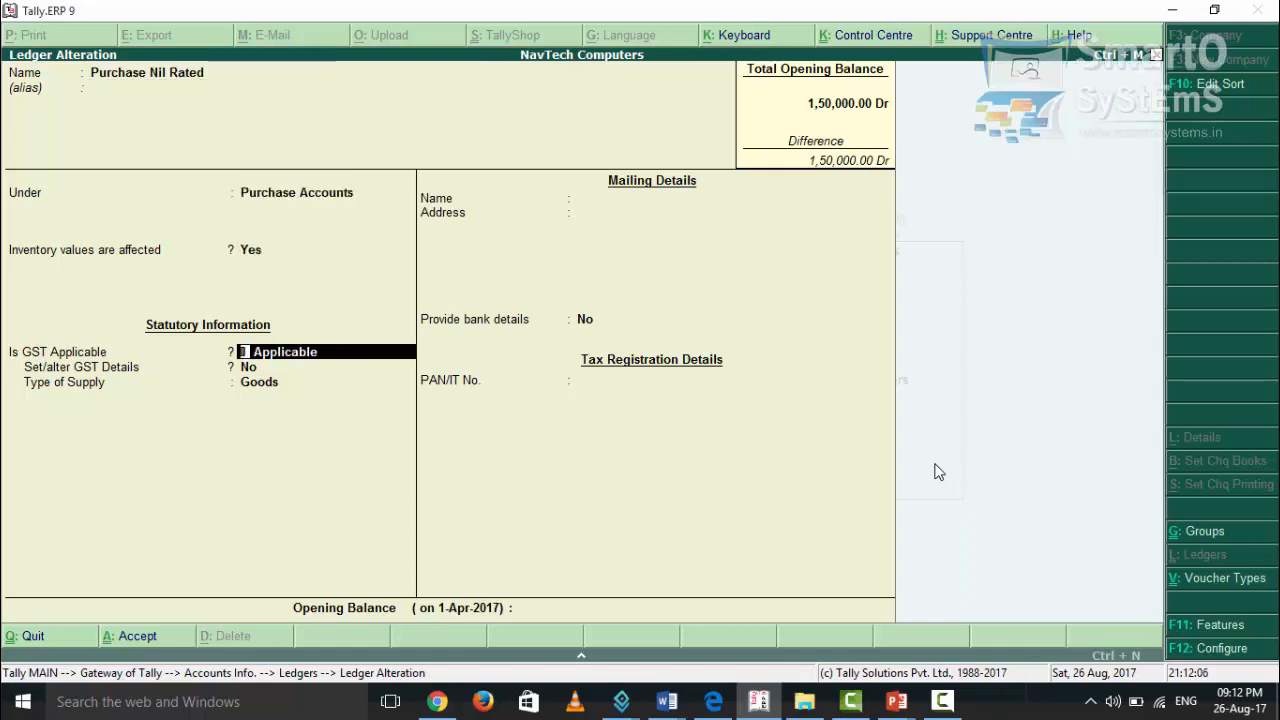
key("Return")
type("y")
key("Return")
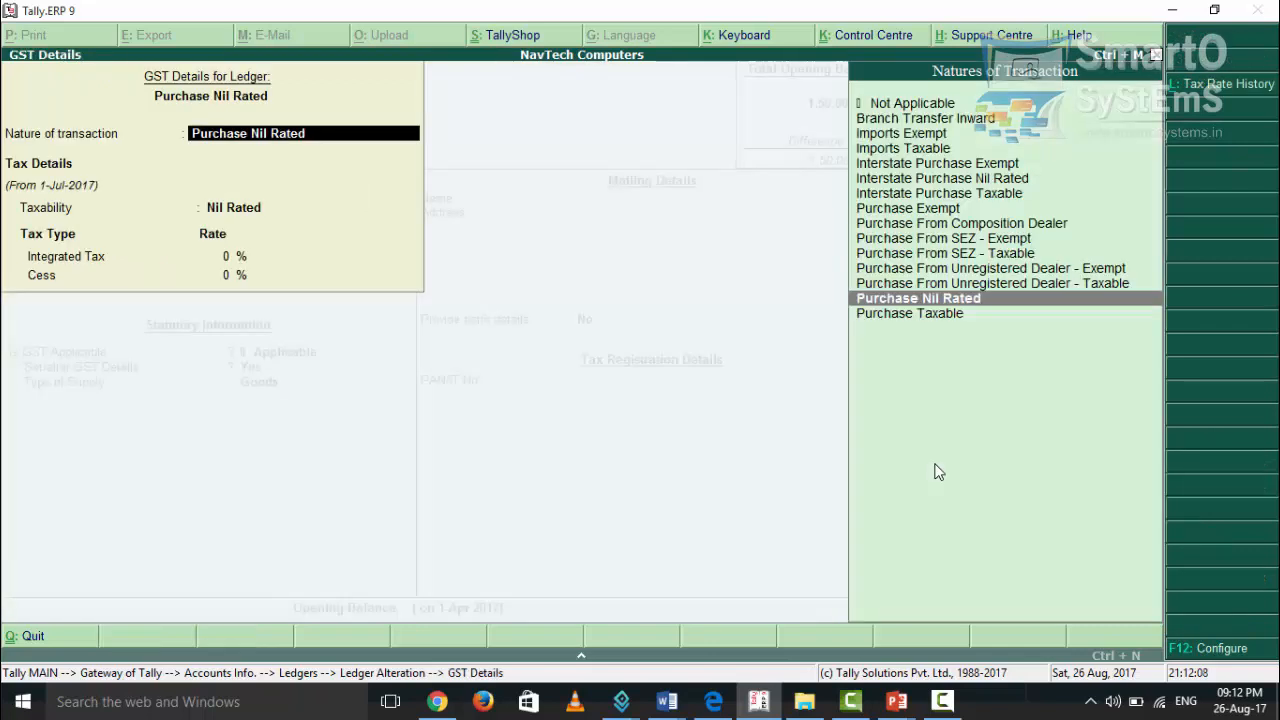
- Accept Purchase Nil Rated as nature of transaction, Nil Rated taxability and Goods as supply type, and save the ledger
key("Return")
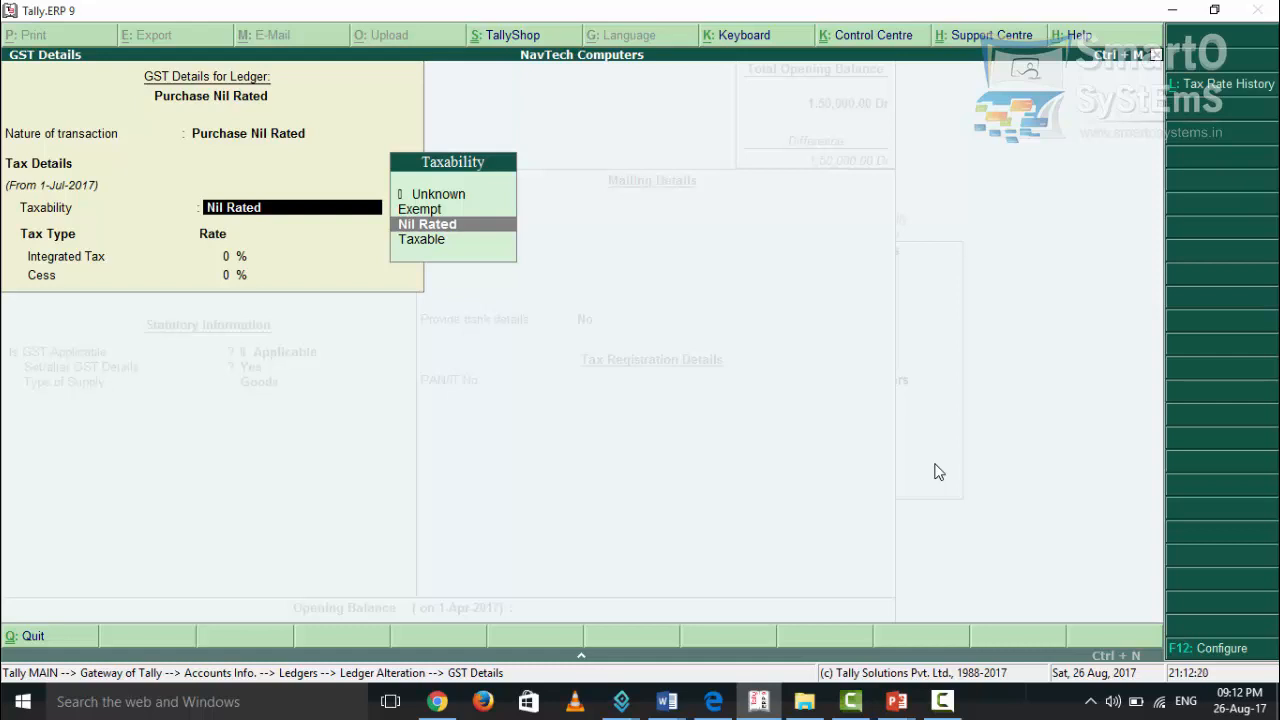
key("Return")
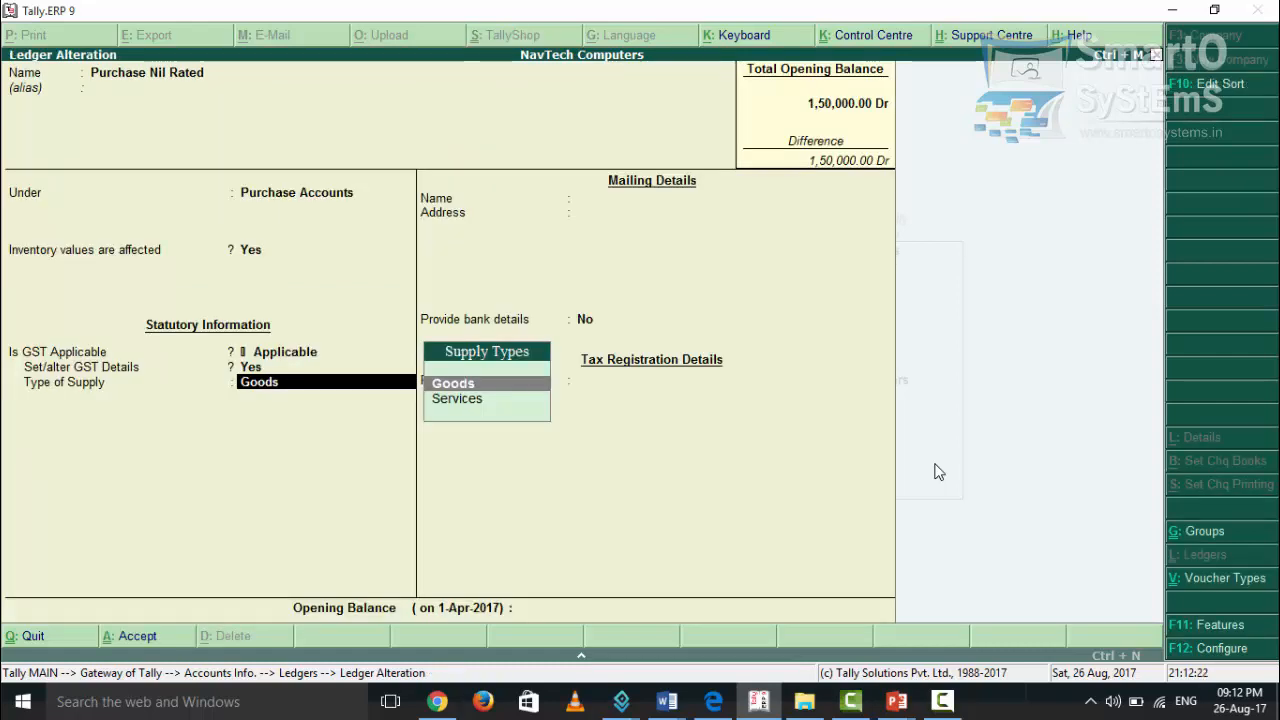
key("Return")
key("Return")
key("Return")
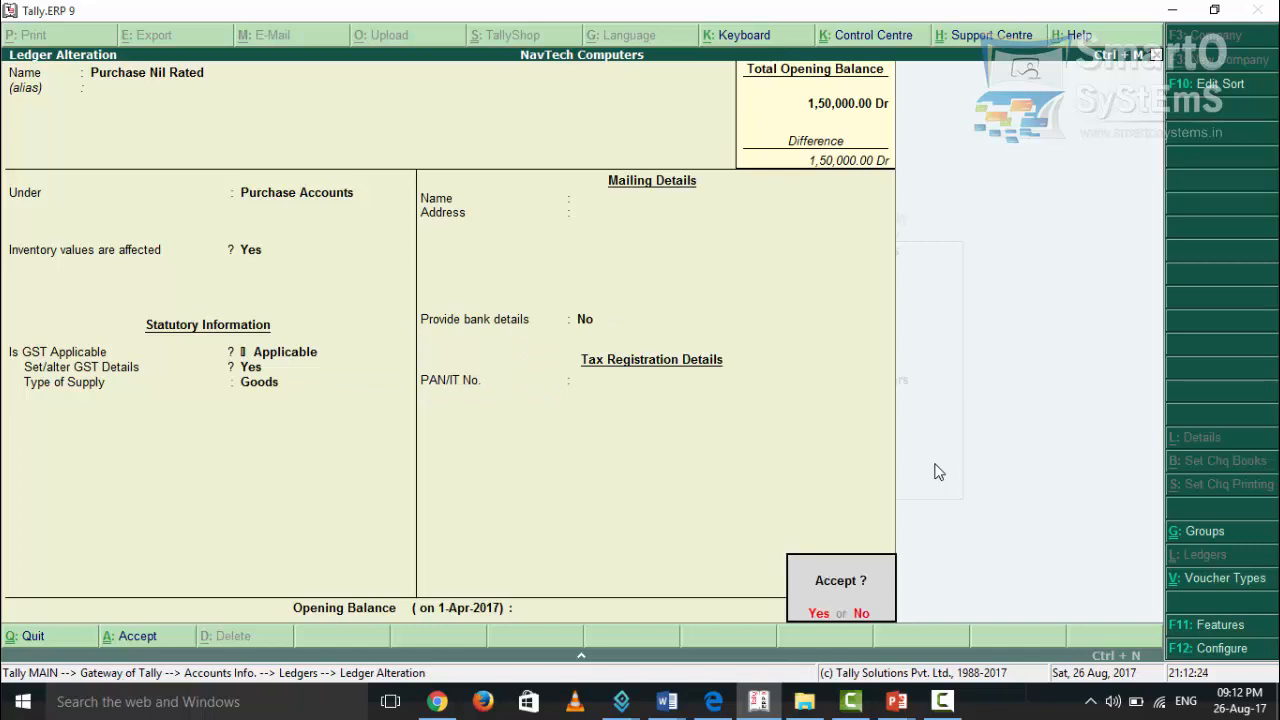
key("Return")
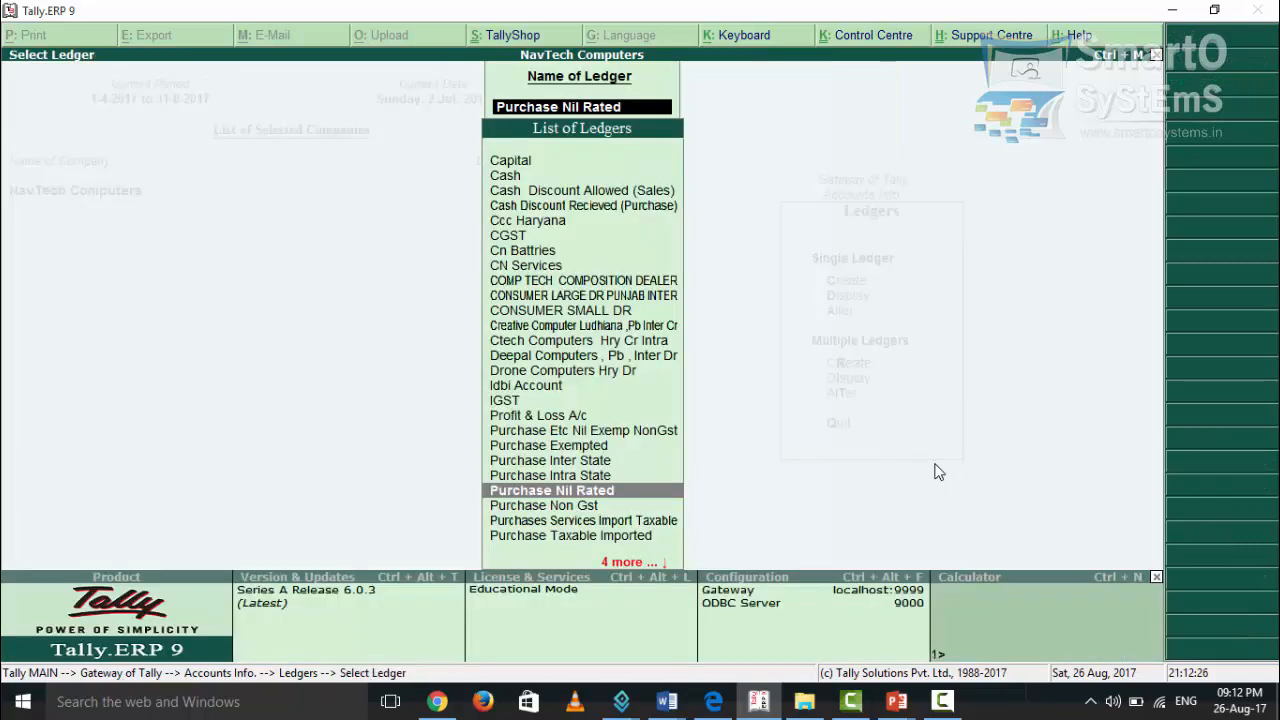
- Open the Ccc Haryana ledger for alteration
key("Up")
key("Up")
key("Up")
key("Up")
key("Up")
key("Up")
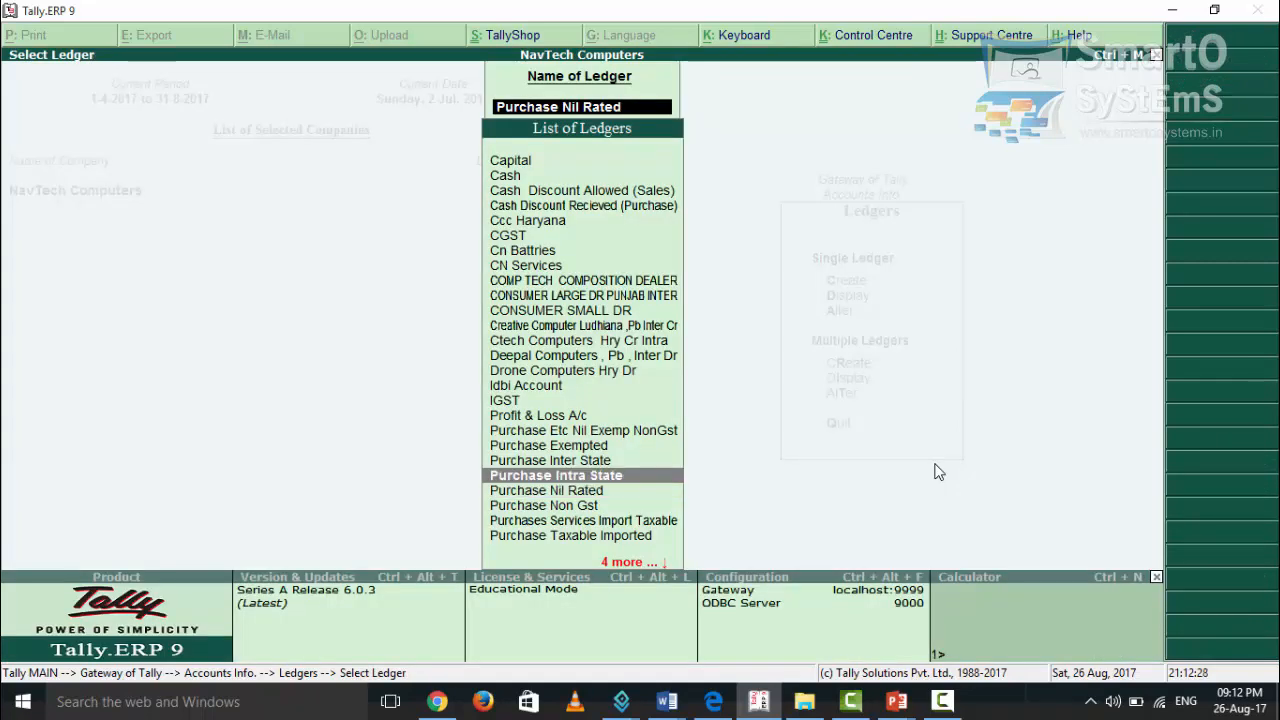
key("Up")
key("Up")
key("Up")
key("Up")
key("Up")
key("Up")
key("Up")
key("Up")
key("Up")
key("Up")
key("Up")
key("Up")
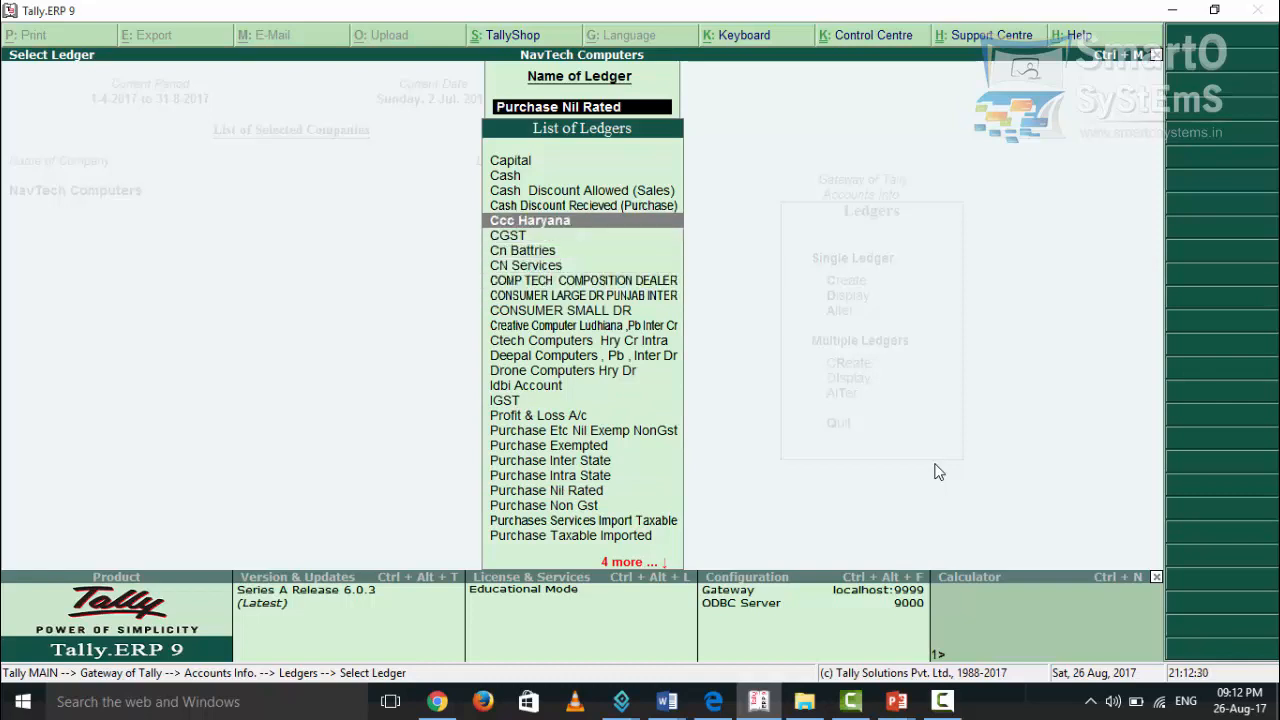
key("Return")
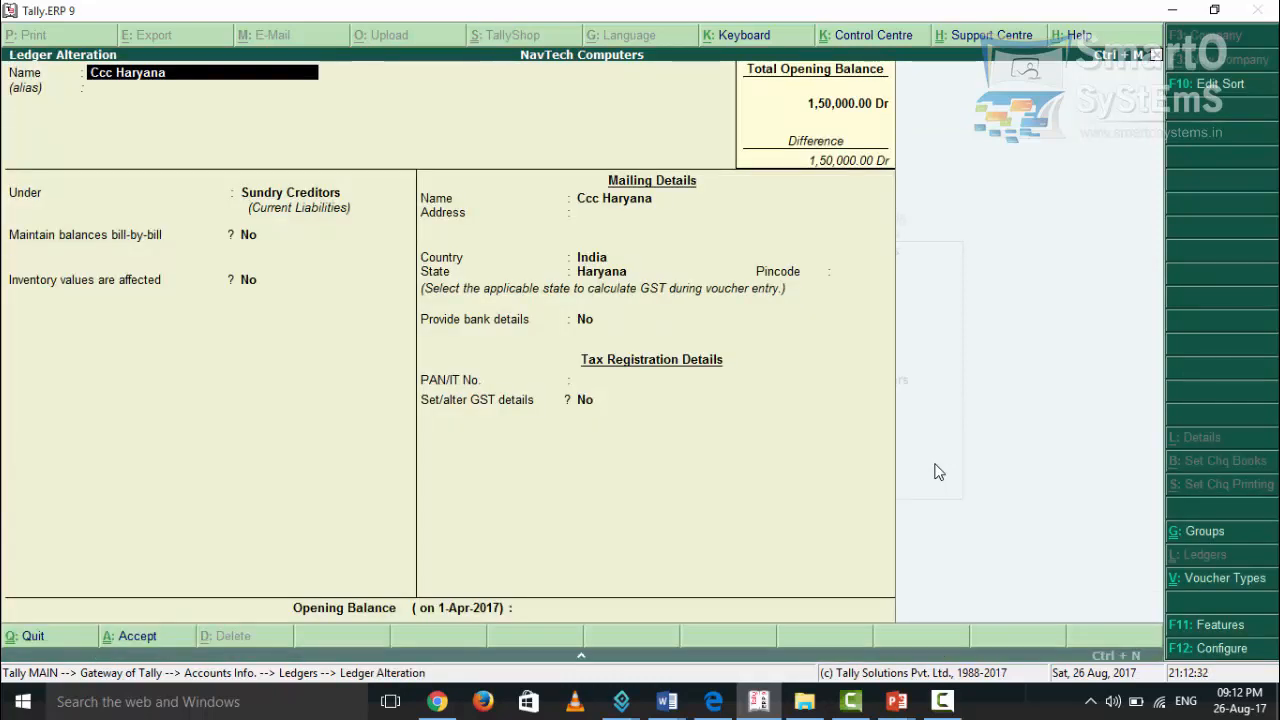
- Review the Ccc Haryana ledger's entries, keeping the Sundry Creditors group, India and Haryana, up to its tax registration details
key("Return")
key("Return")
key("Return")
key("Return")
key("Return")
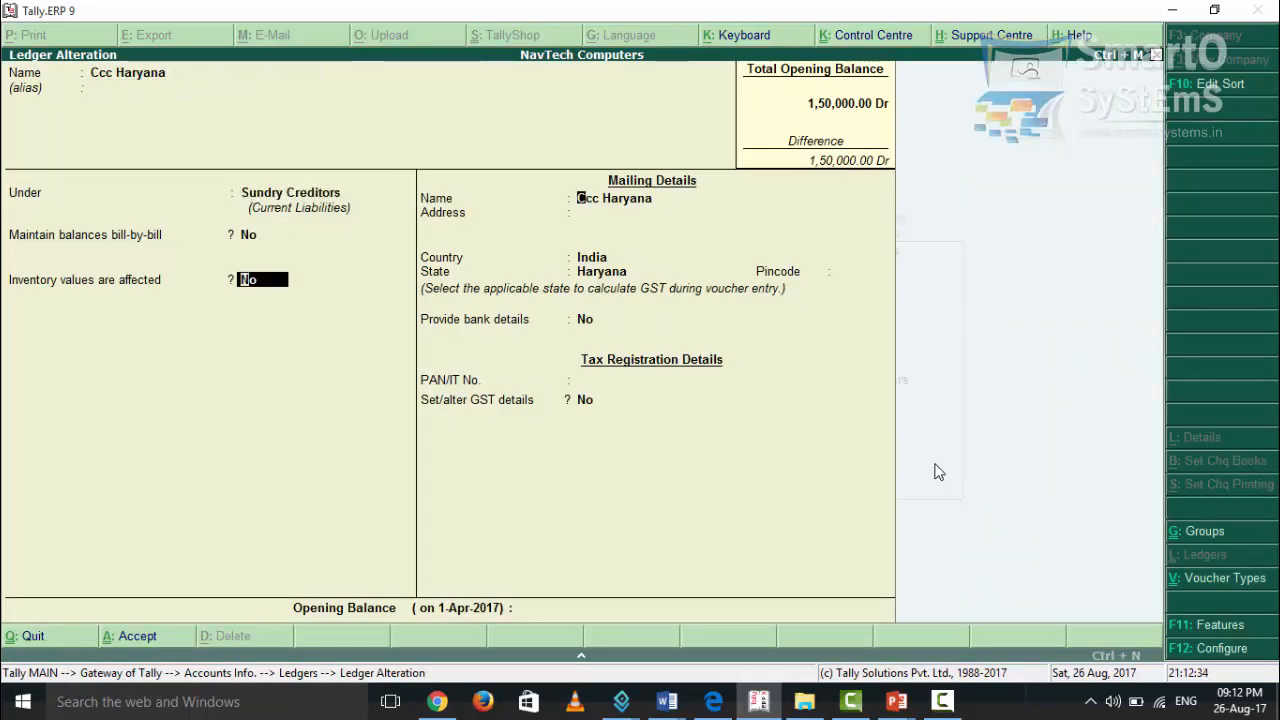
key("Return")
key("Return")
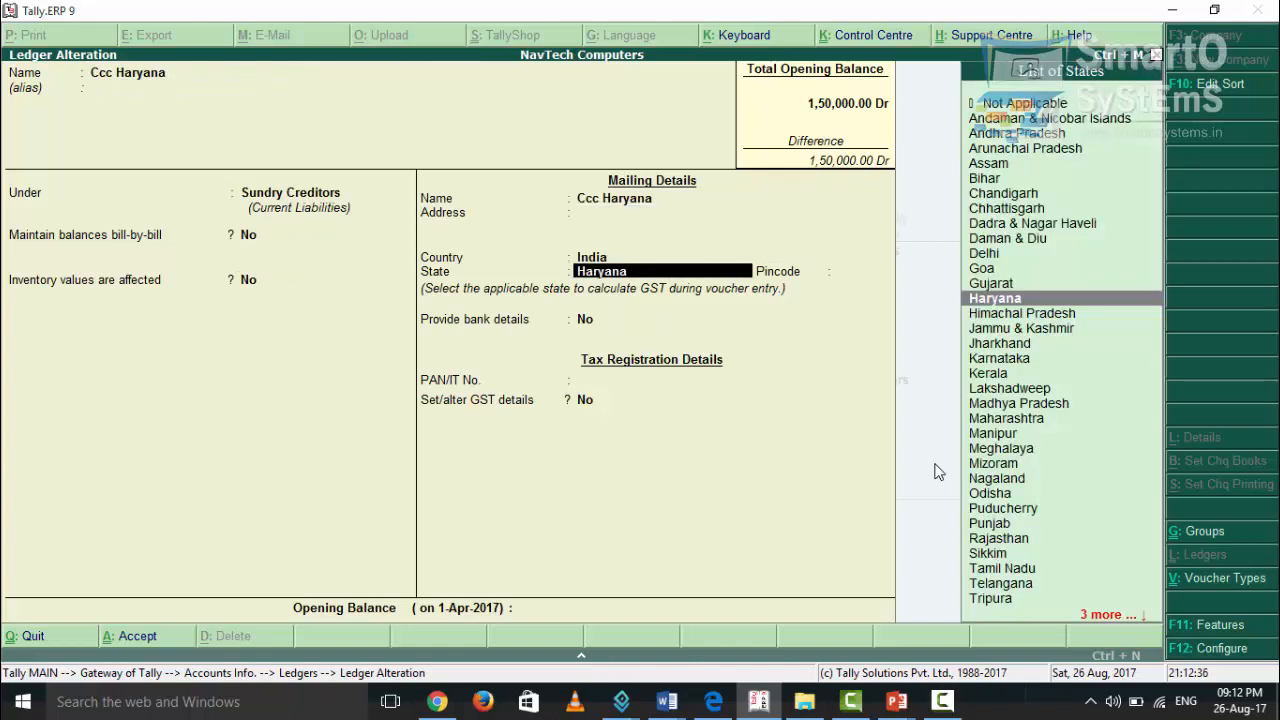
key("Return")
key("Return")
key("Return")
key("Return")
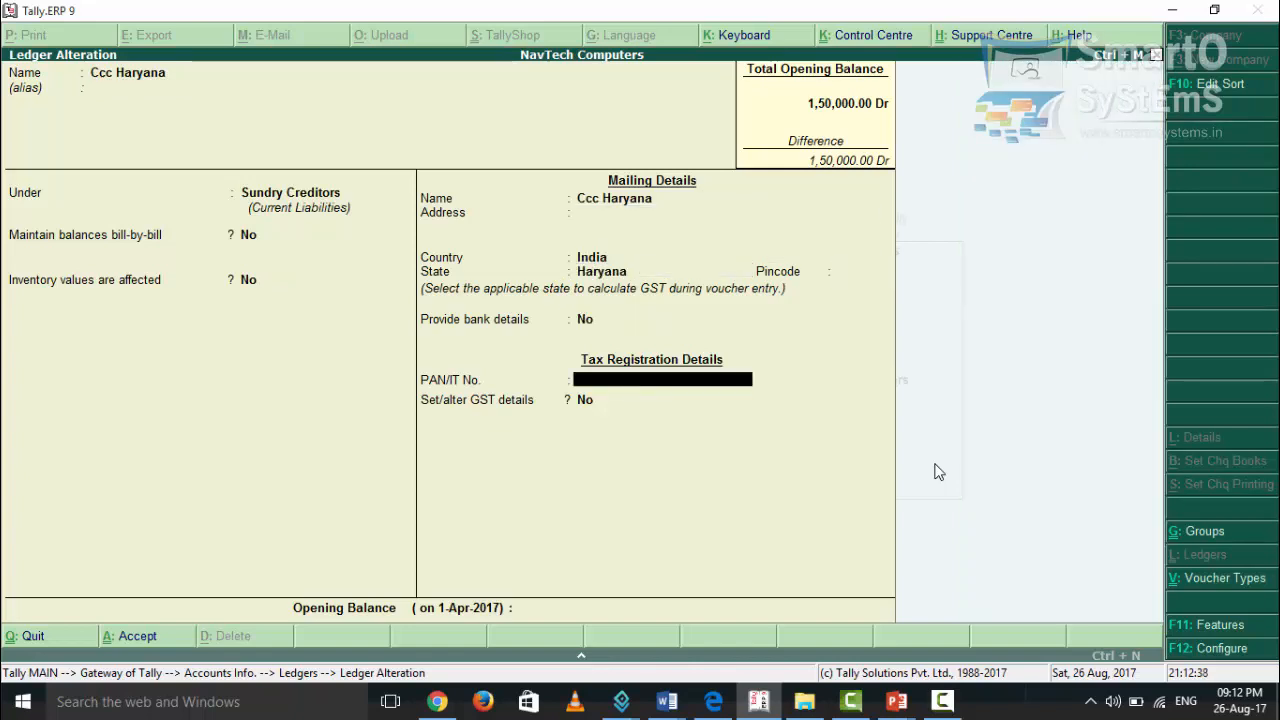
- Open the party's GST details by setting Set/alter GST details to Yes
type("t")
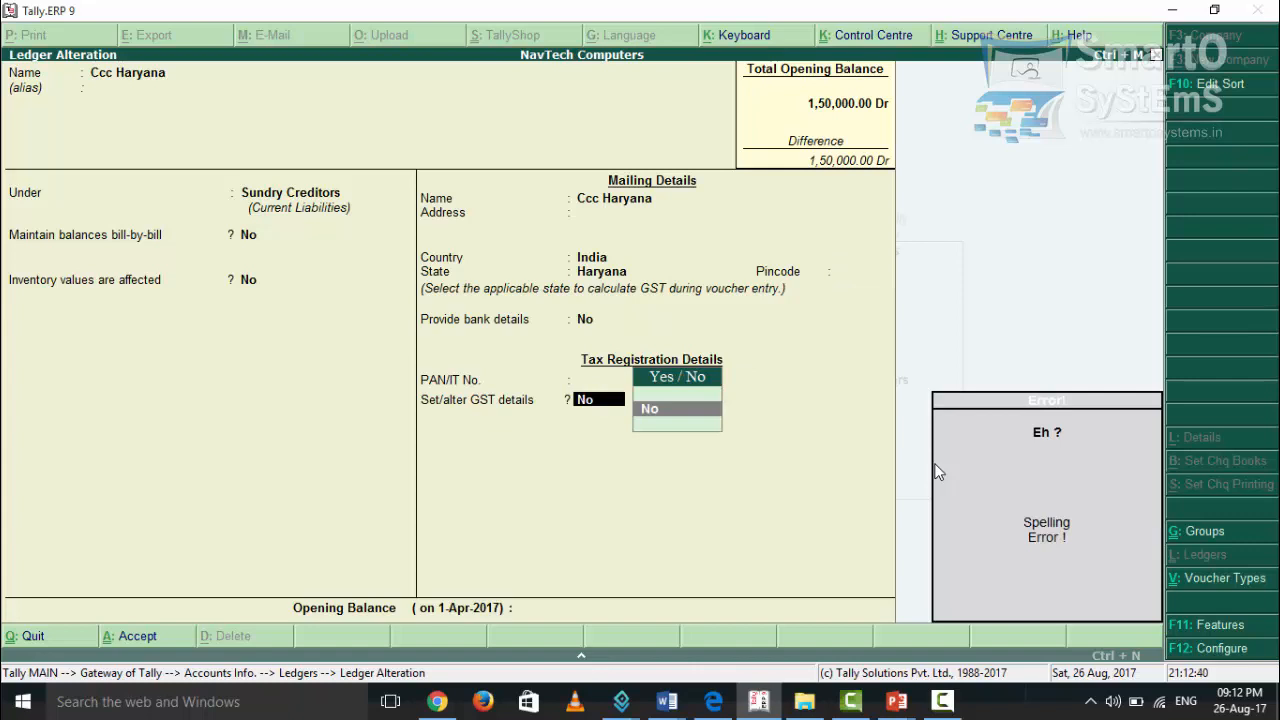
type("N")
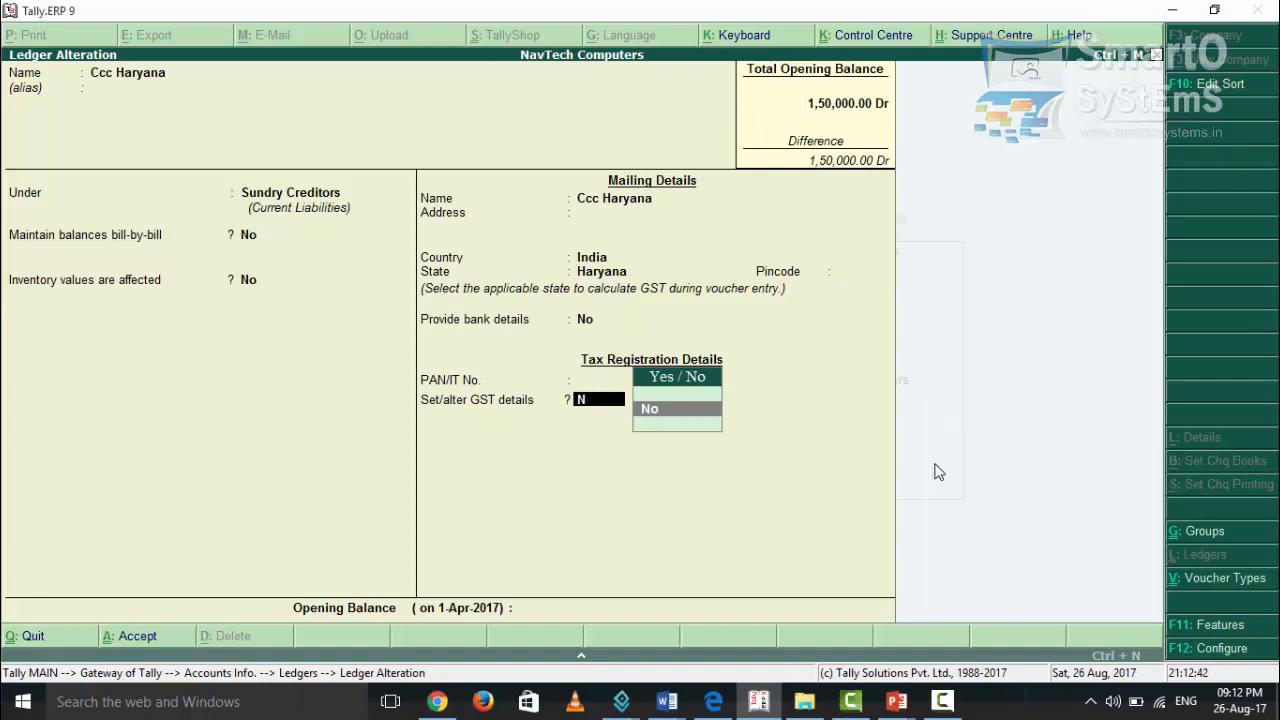
key("BackSpace")
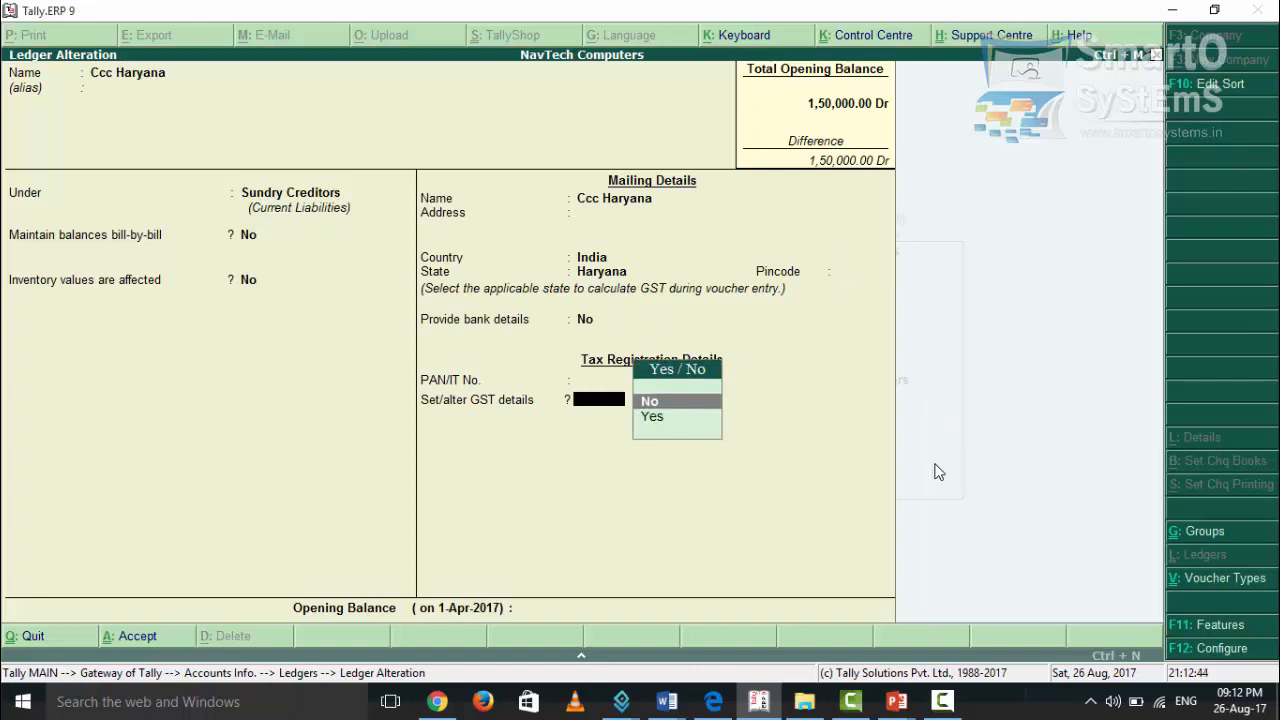
key("Down")
key("Return")
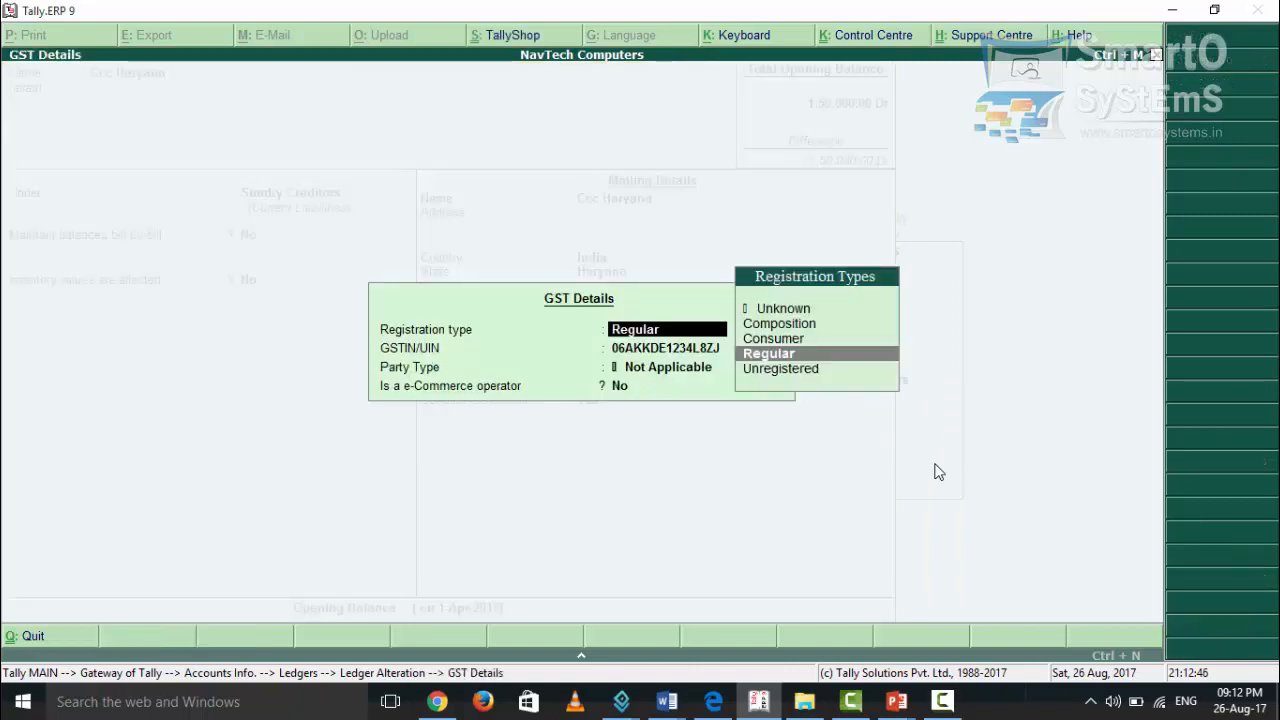
- Accept the Regular registration type and remaining GST details, save the party ledger, and return to the Gateway of Tally
key("Return")
key("Return")
key("Return")
key("Return")
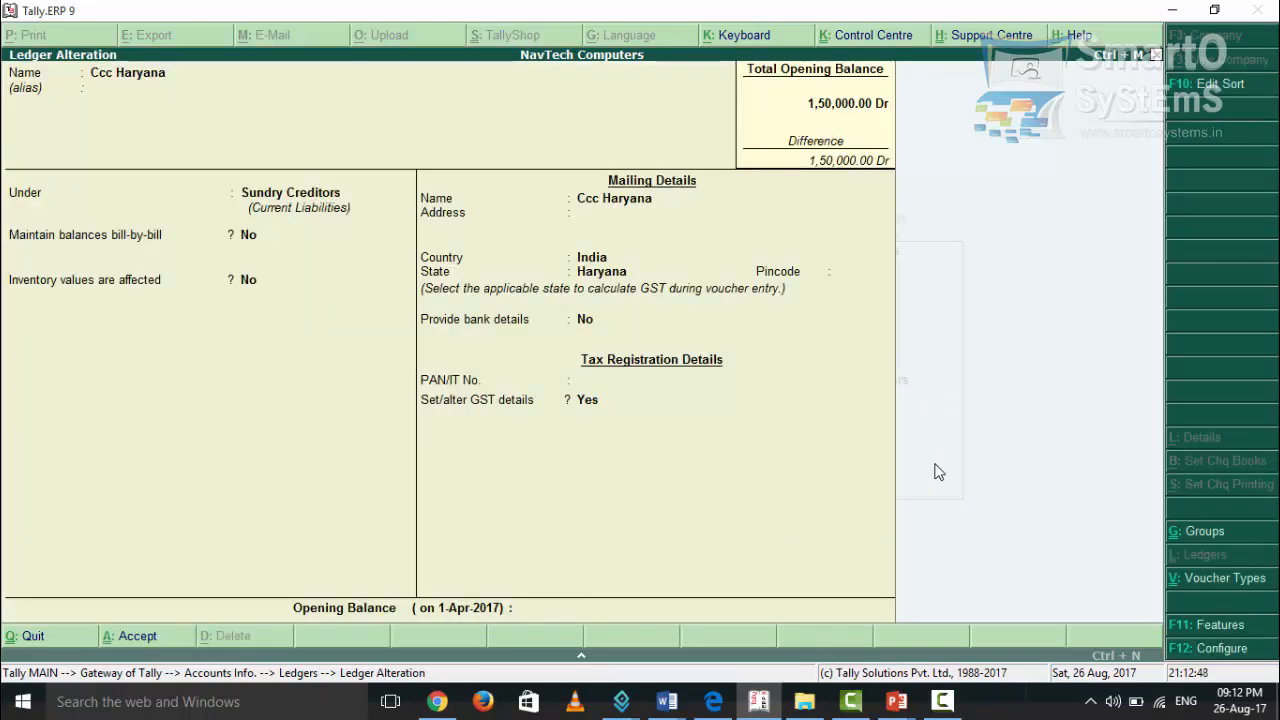
key("Return")
key("Return")
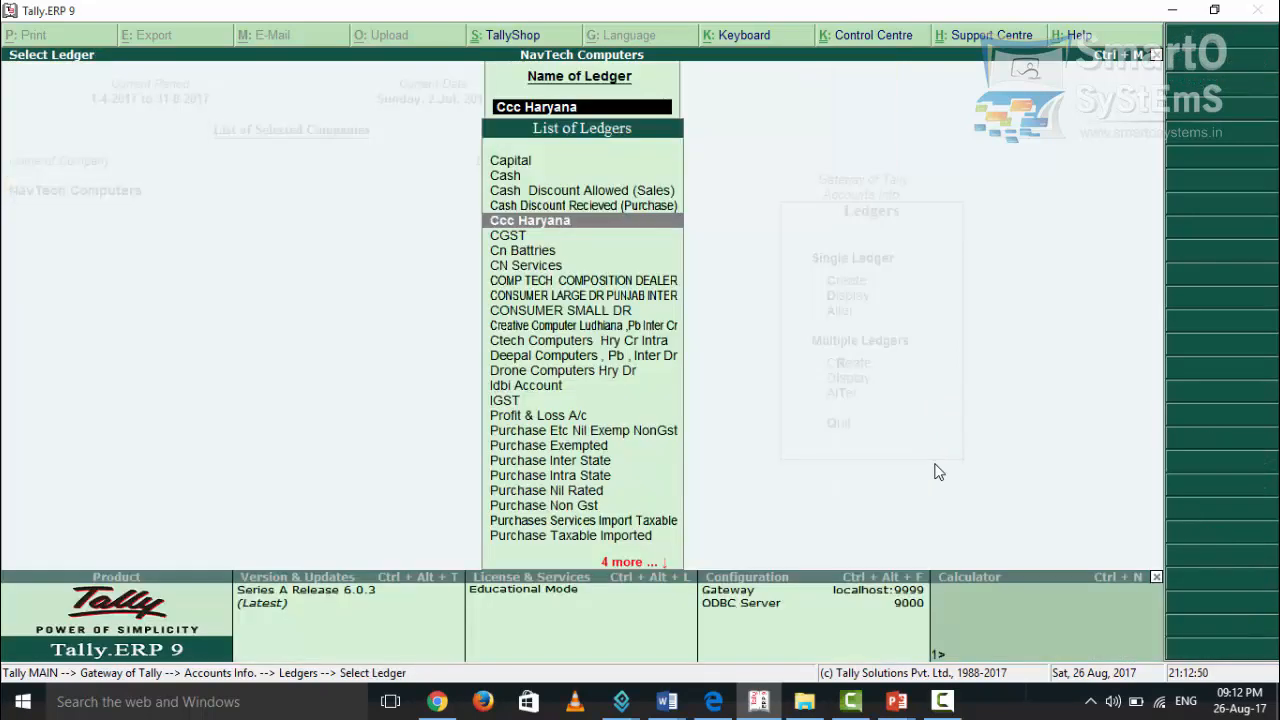
key("Escape")
key("Escape")
key("Escape")
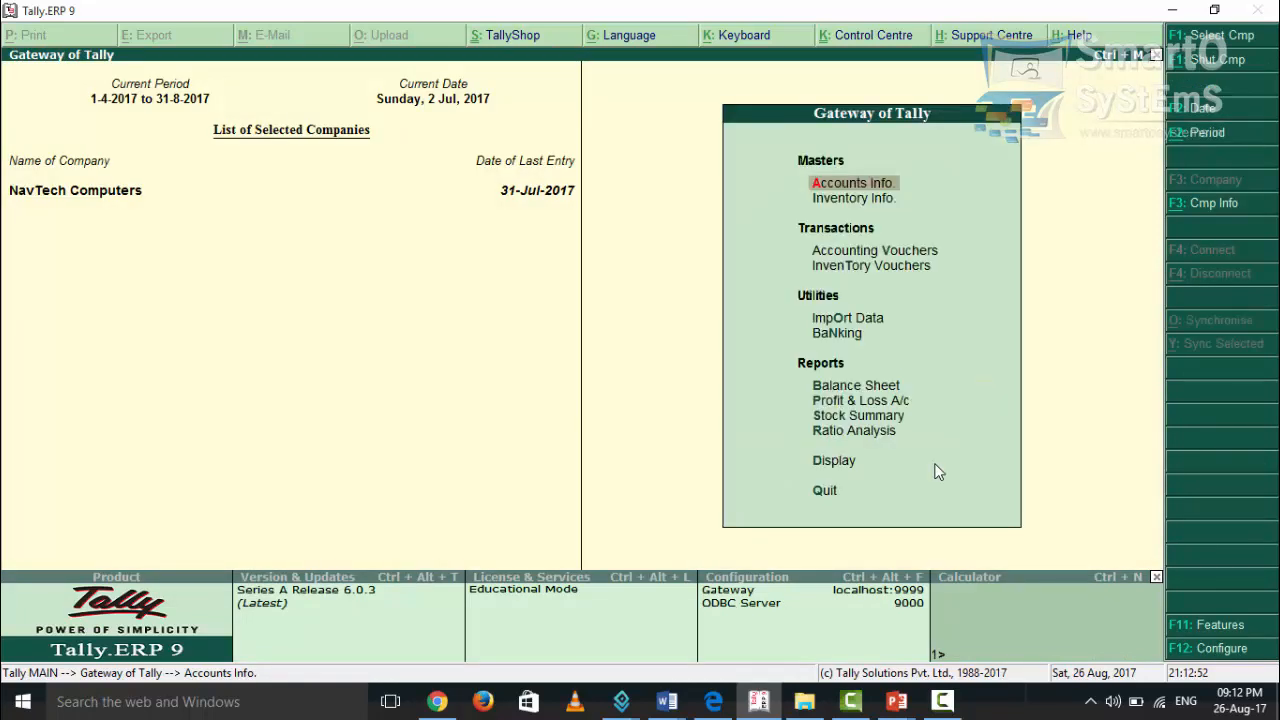
- Open the stock item Item Nil Rated for alteration from the inventory masters
key("i")
key("Down")
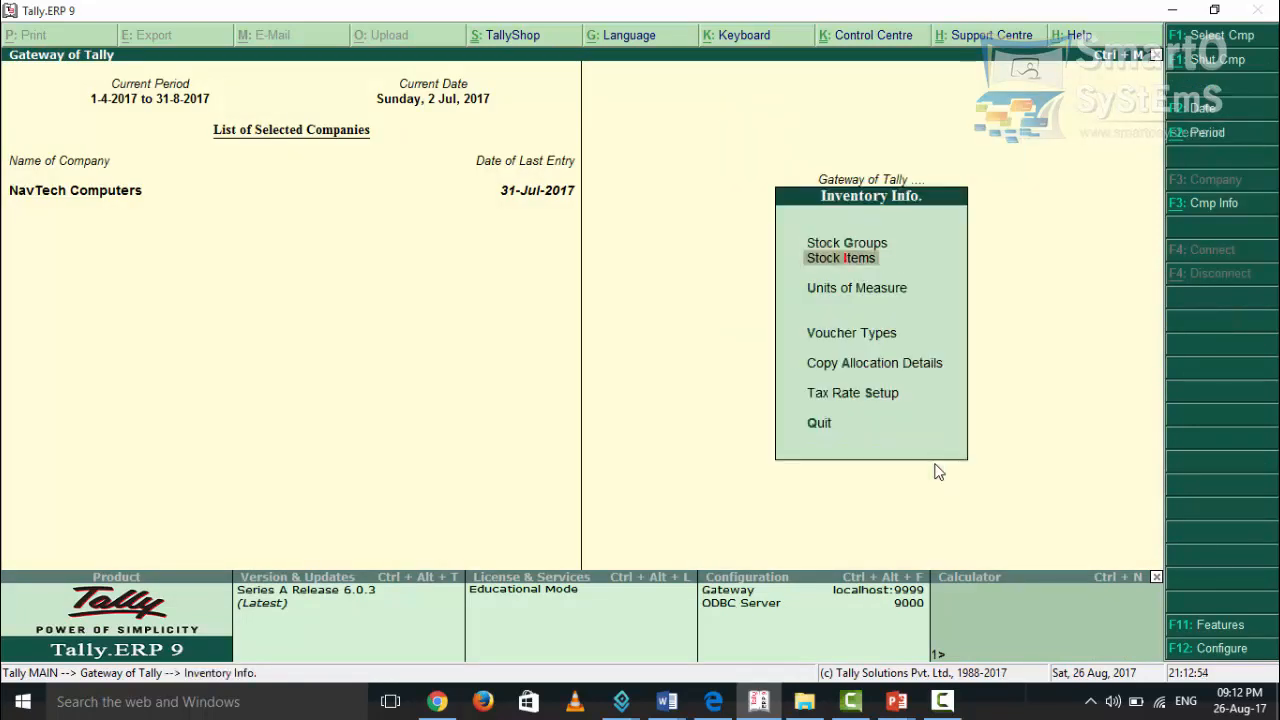
key("Return")
key("Down")
key("Down")
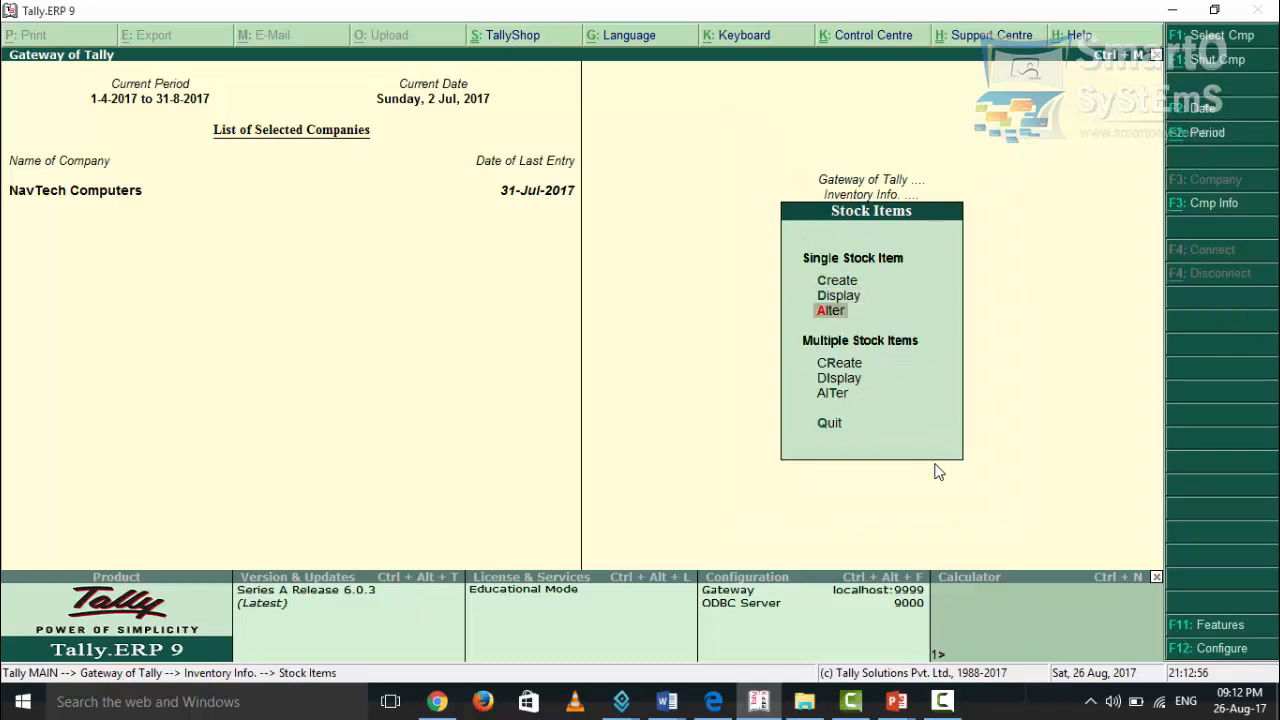
key("Return")
key("Down")
key("Down")
key("Down")
key("Down")
key("Return")
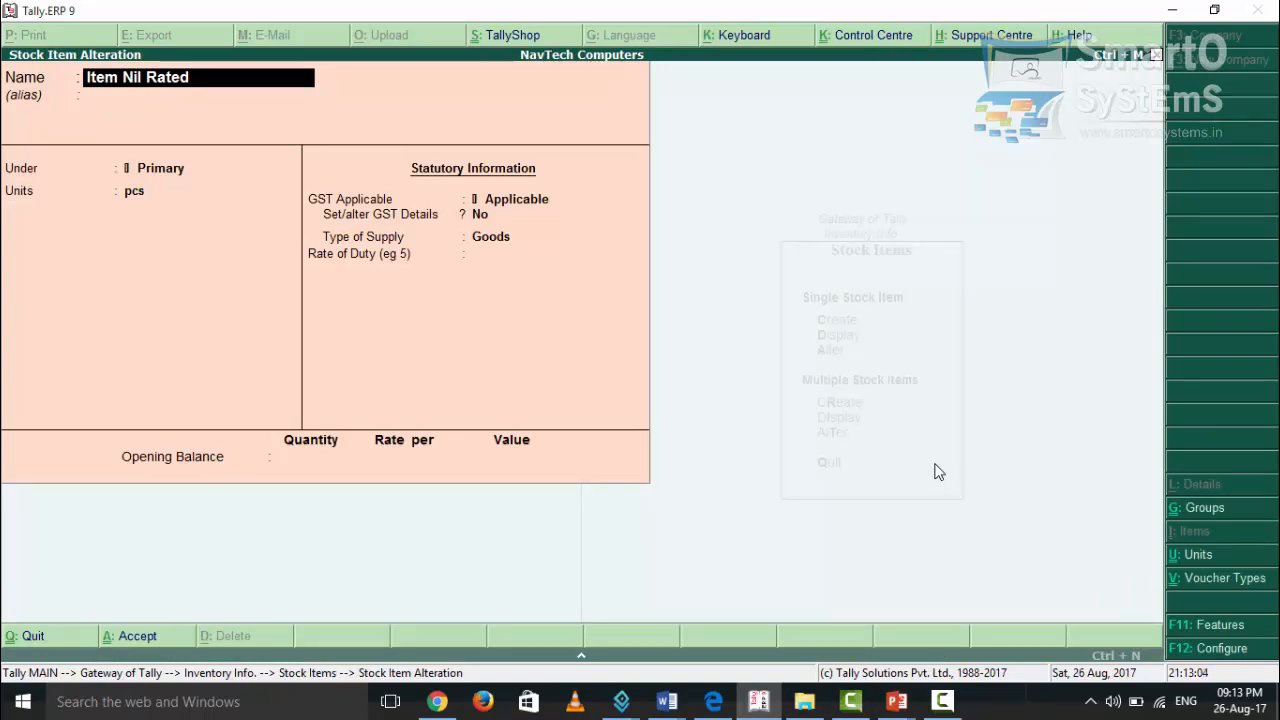
- Keep the item's group, unit, GST applicability and Goods supply type, and open its GST details by setting Set/alter GST Details to Yes
key("Return")
key("Return")
key("Return")
key("Return")
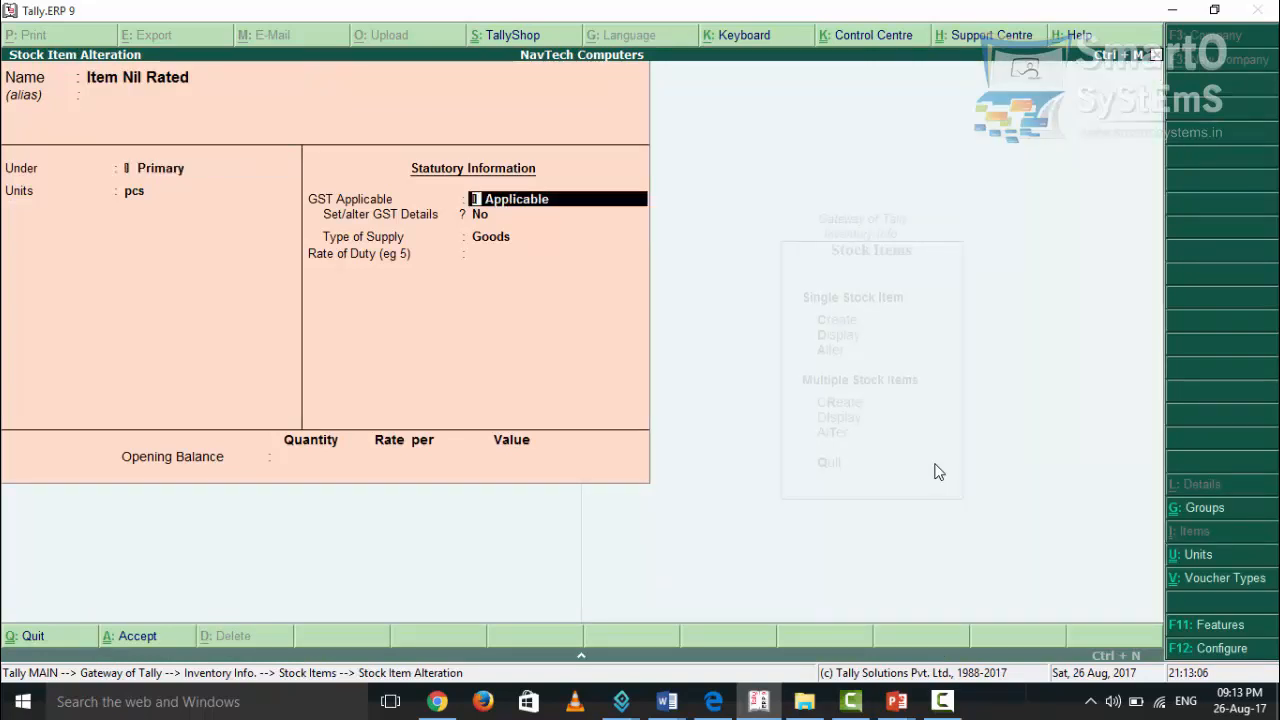
key("Return")
key("Return")
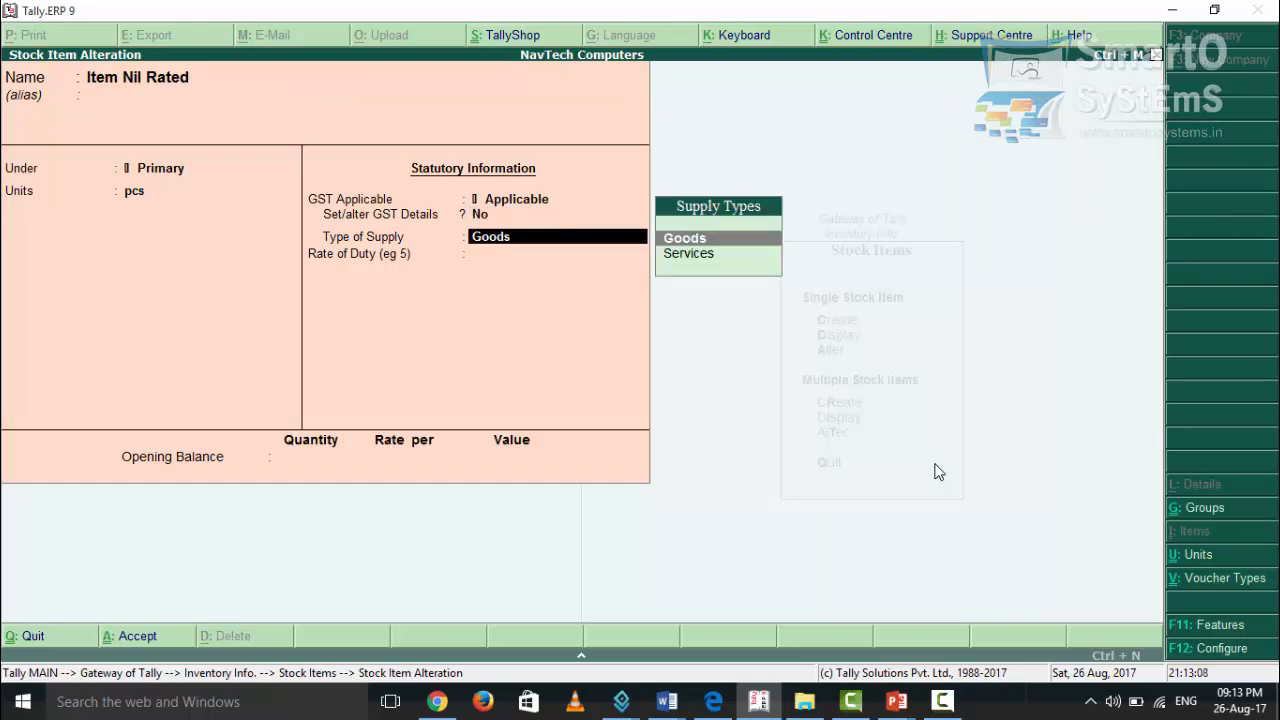
key("Return")
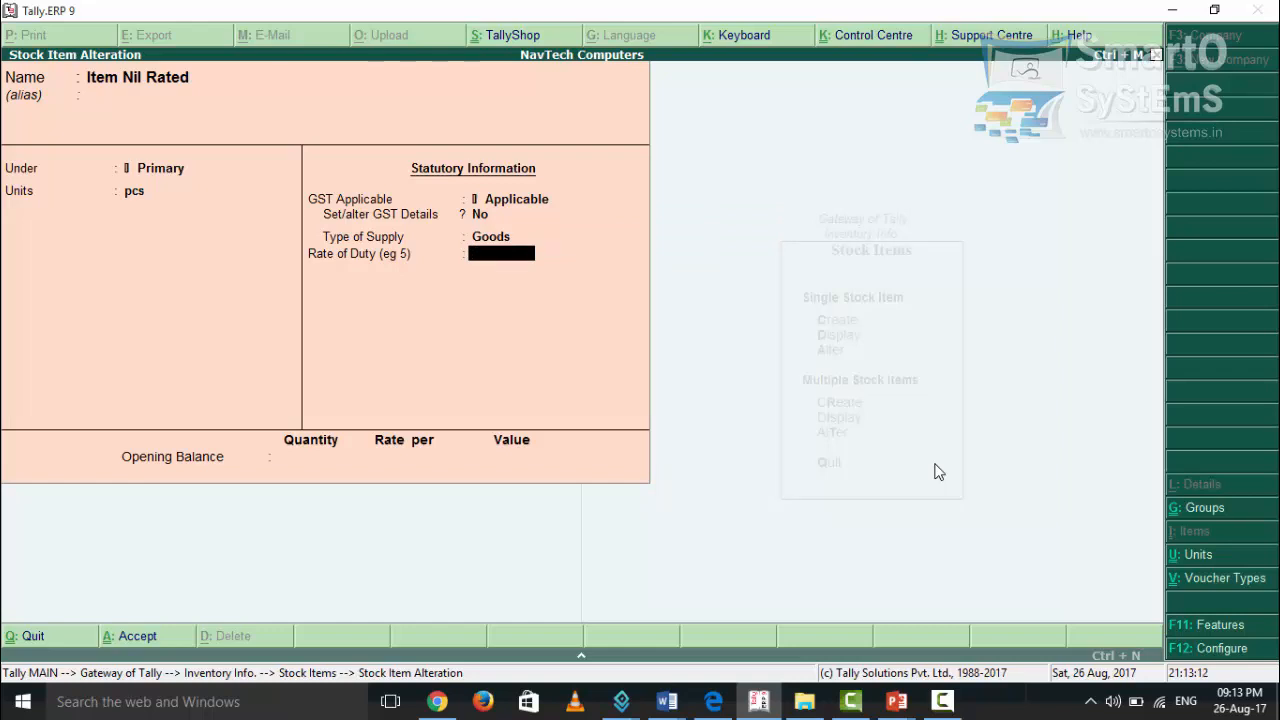
key("BackSpace")
key("BackSpace")
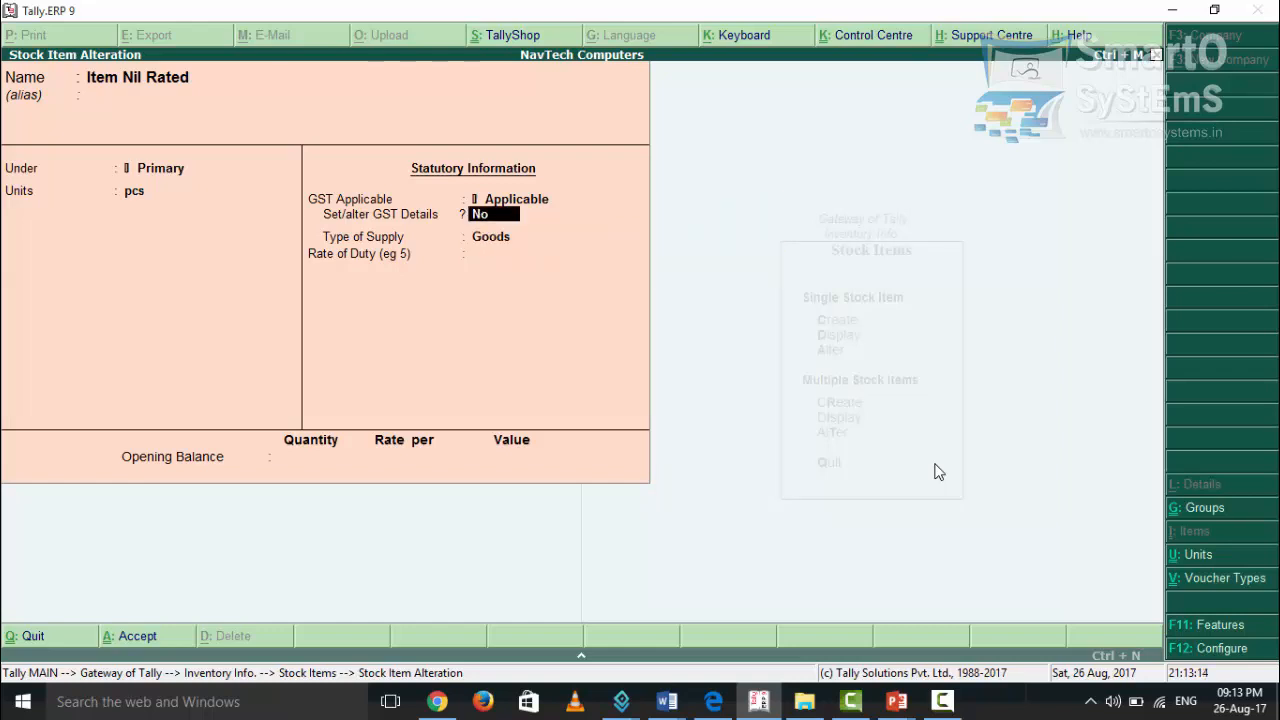
type("y")
key("Return")
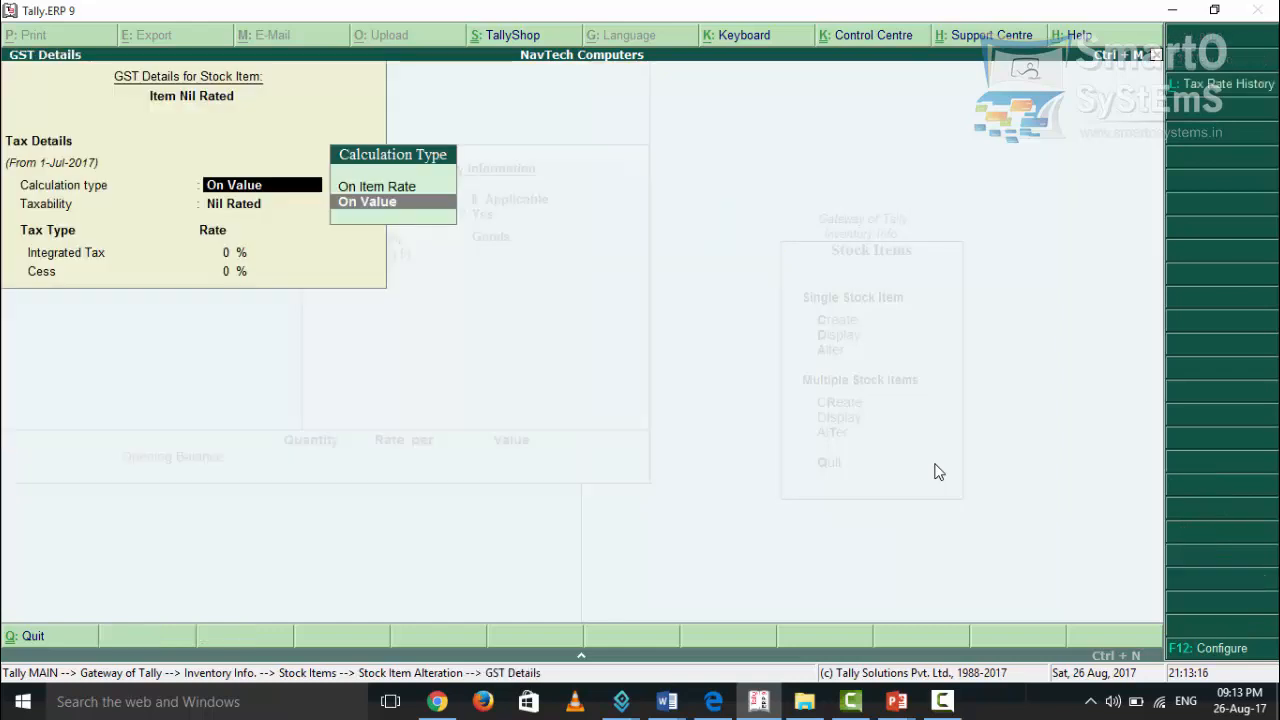
- Keep the calculation type On Value and taxability Nil Rated, save the stock item, and return to the Gateway of Tally
key("Return")
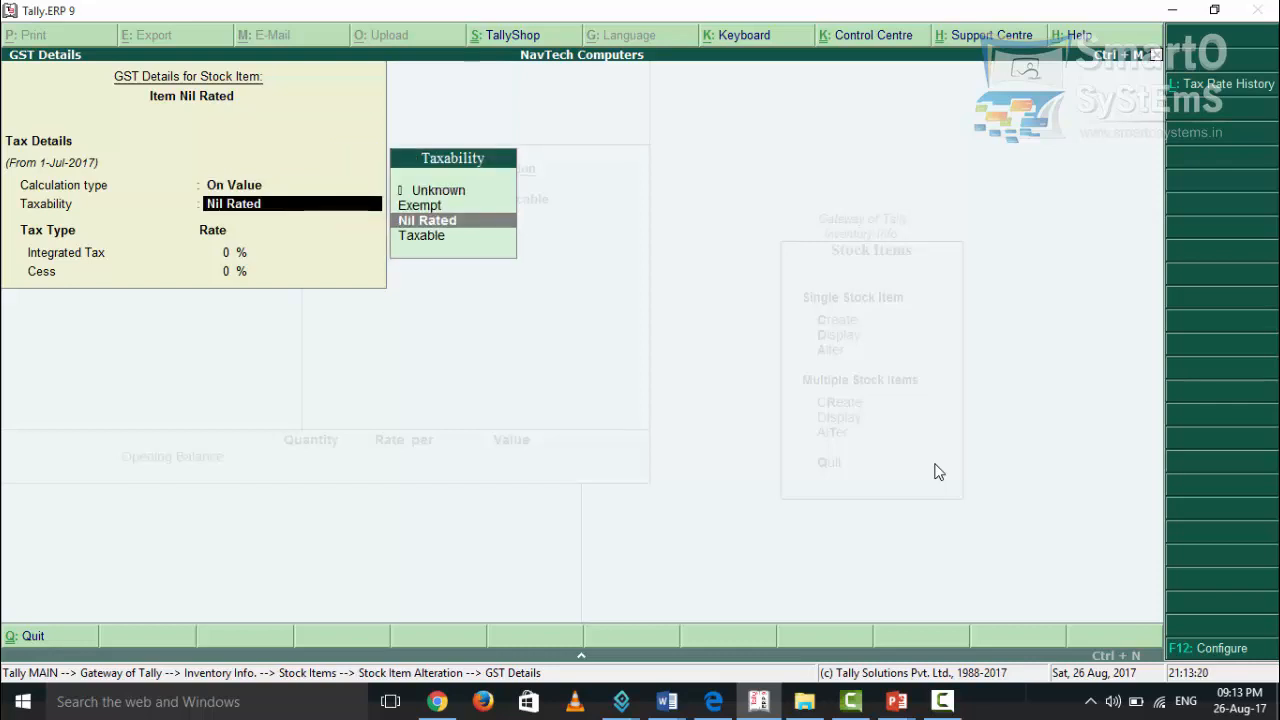
key("Return")
key("Return")
key("Return")
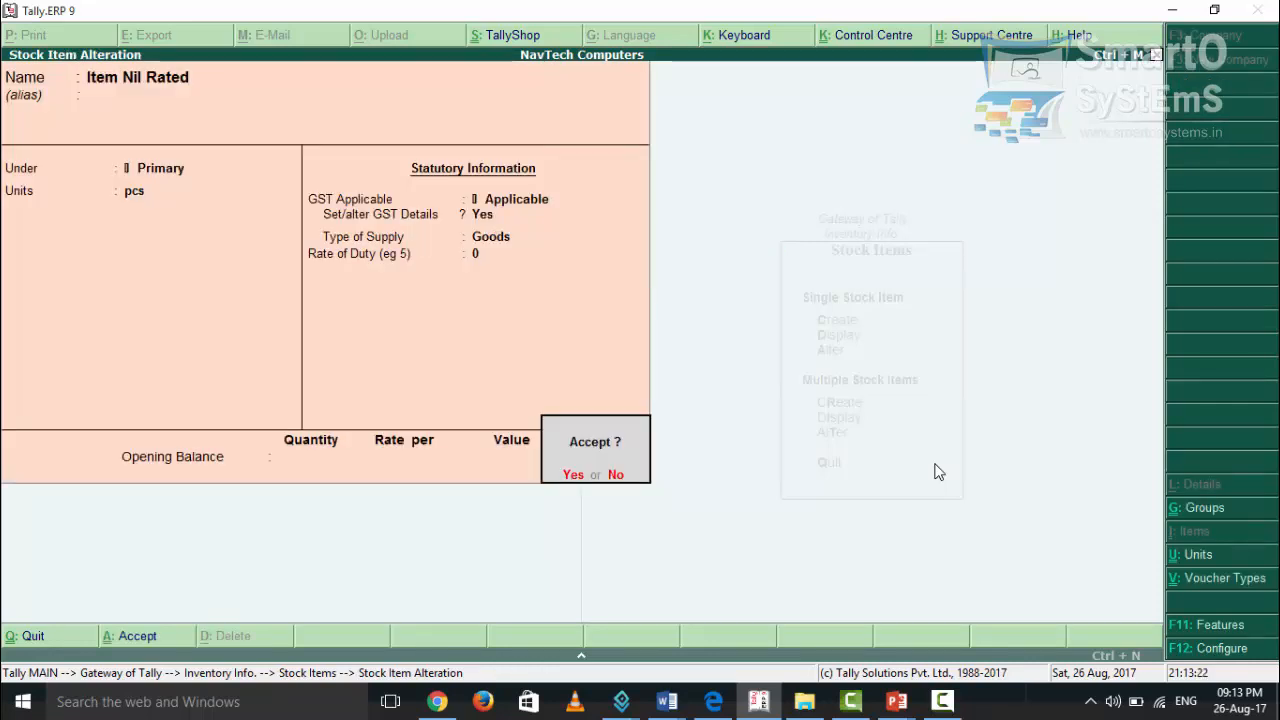
key("Return")
key("Escape")
key("Escape")
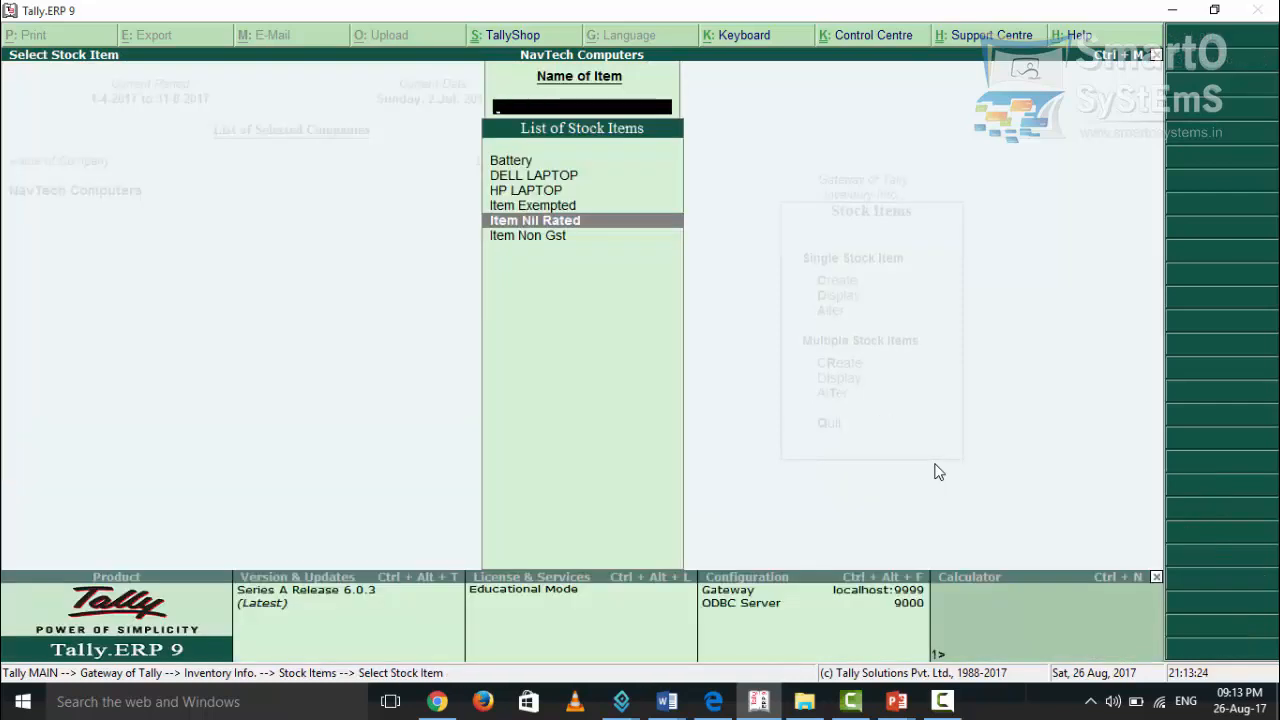
key("Escape")
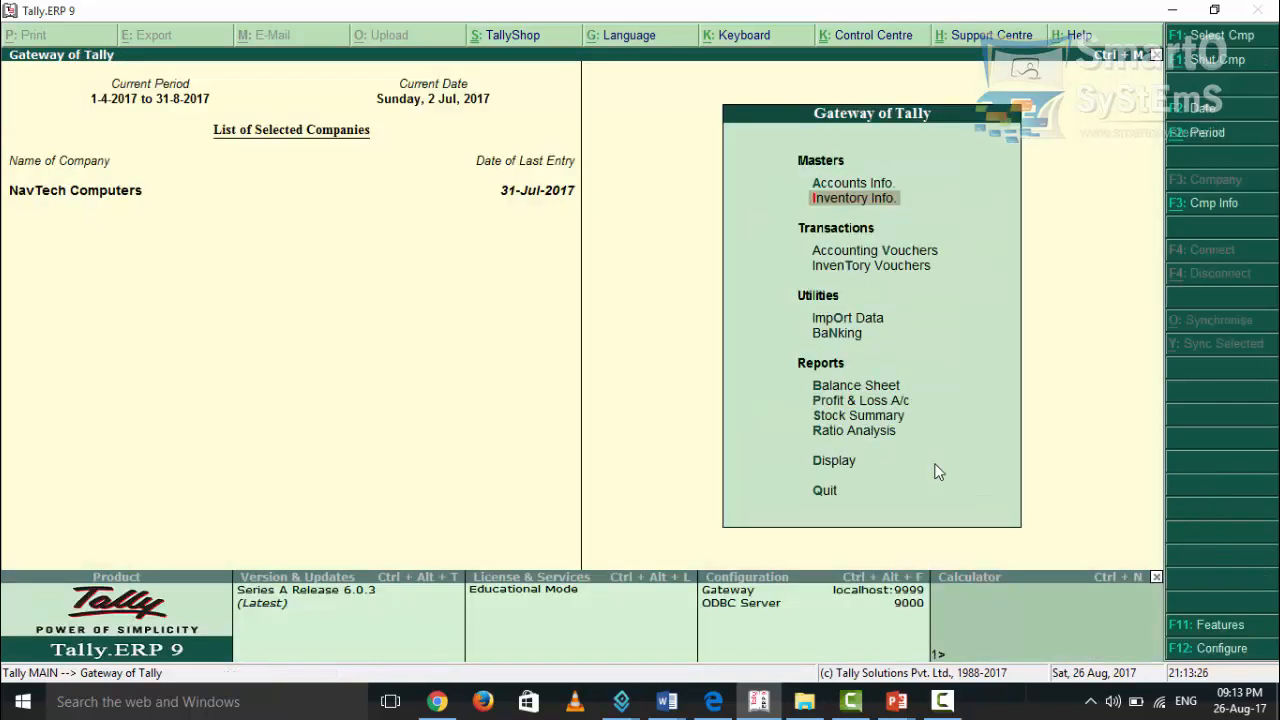
- Open the Day Book from the display reports
key("Up")
key("Up")
key("Up")
key("Up")
key("Down")
key("Return")
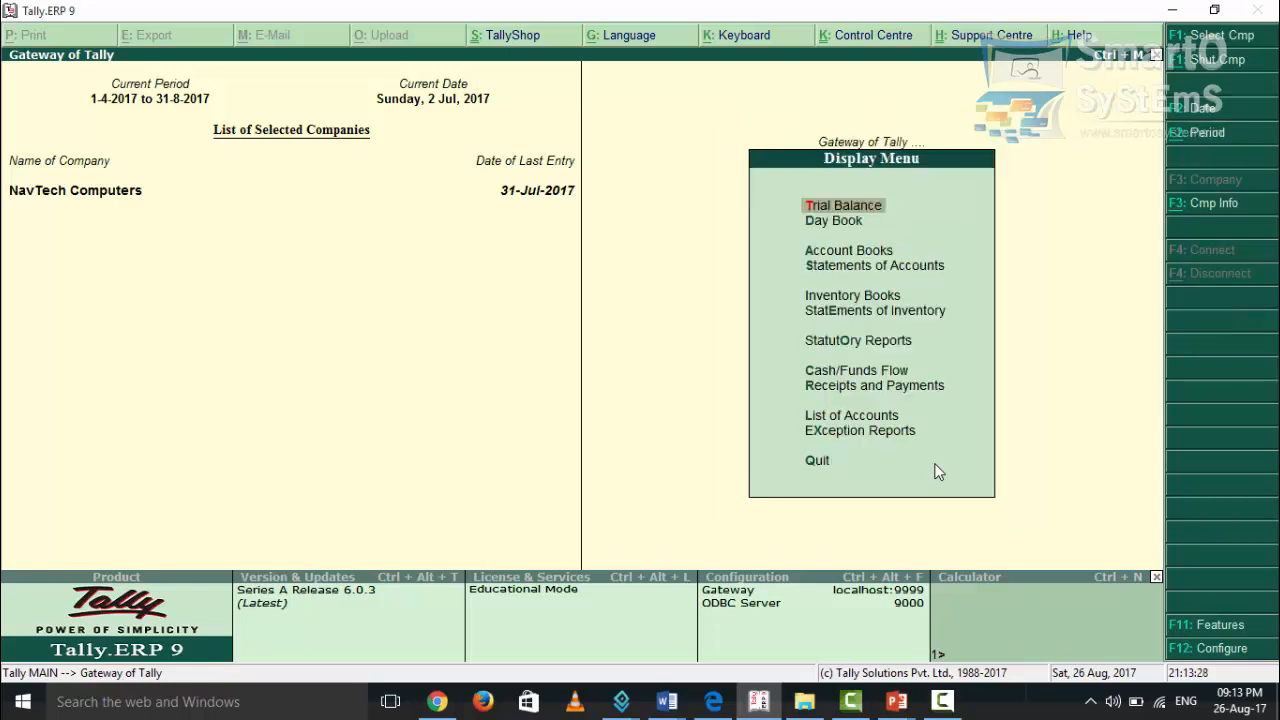
key("Down")
key("Return")
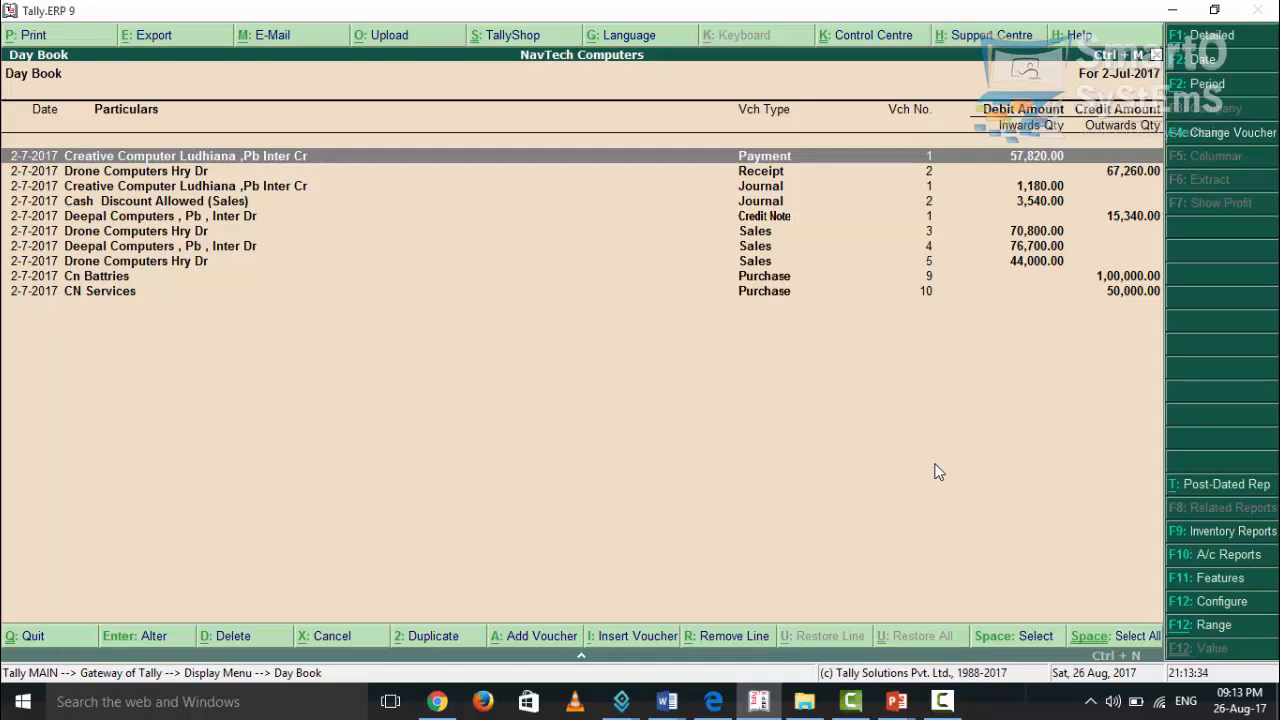
- Set the Day Book period from 1-4-2017 to 31-7-2017
key("F2")
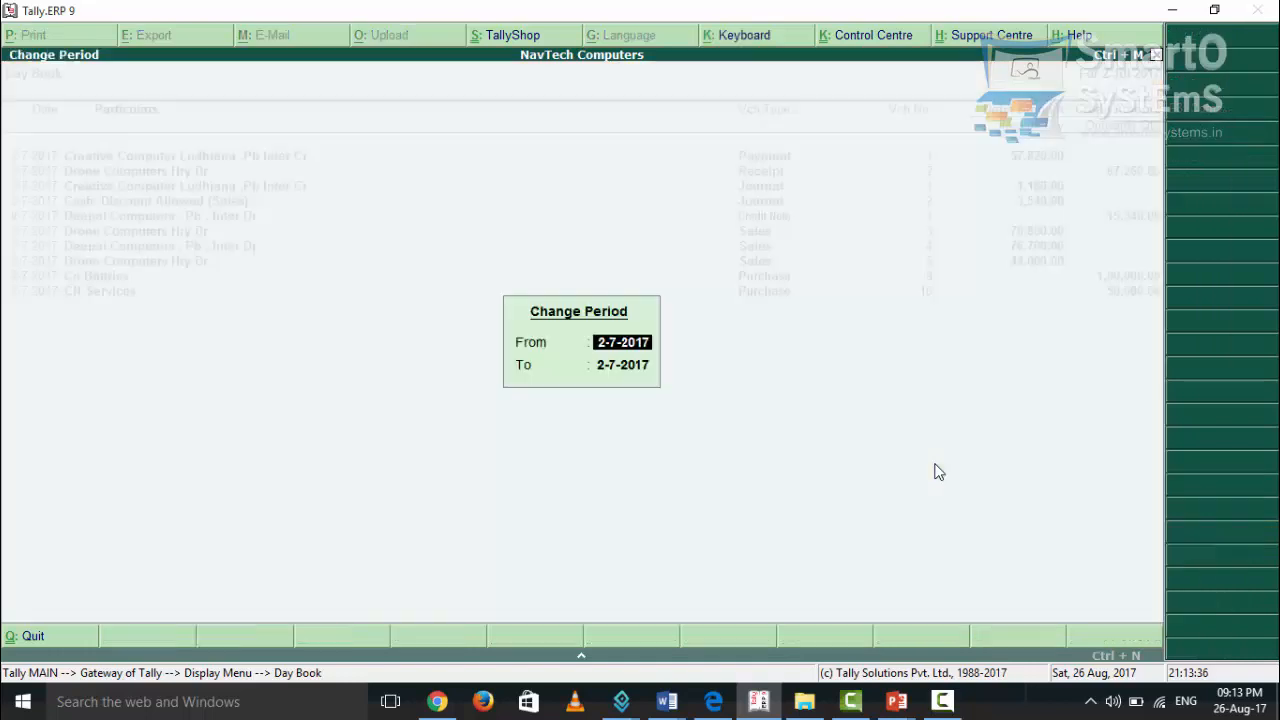
type("1")
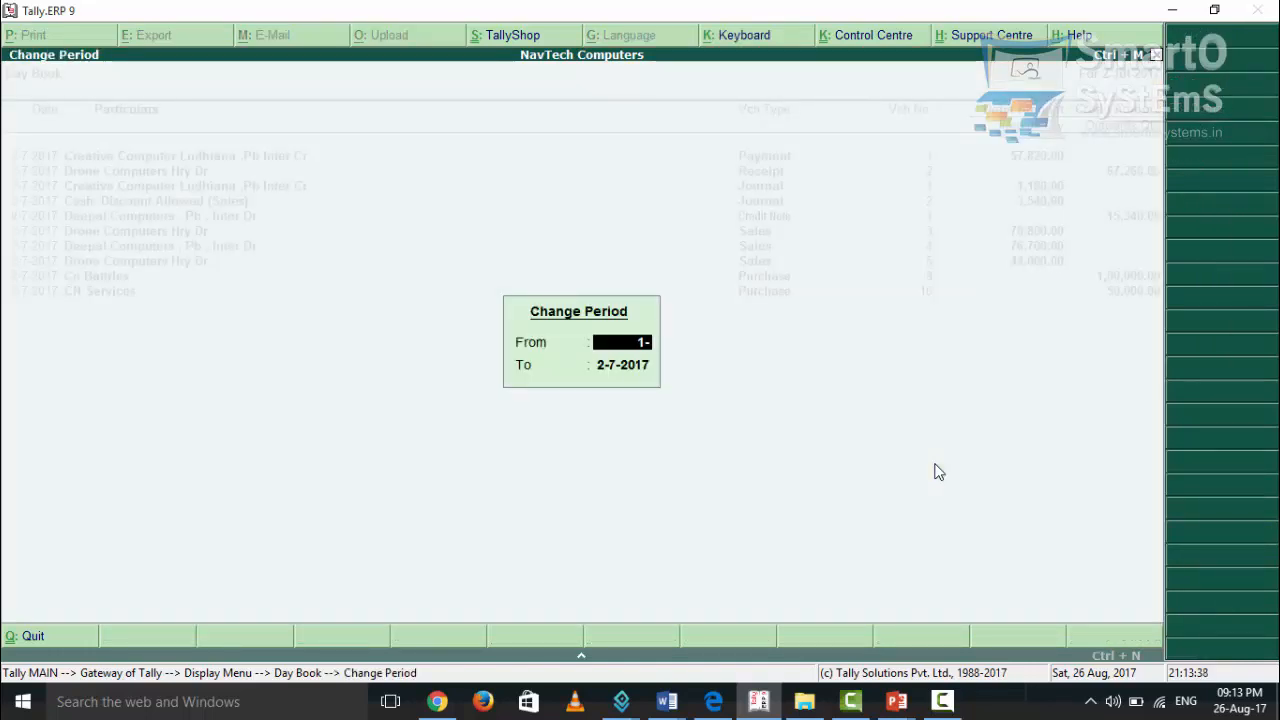
type("-4")
key("Return")
type("31")
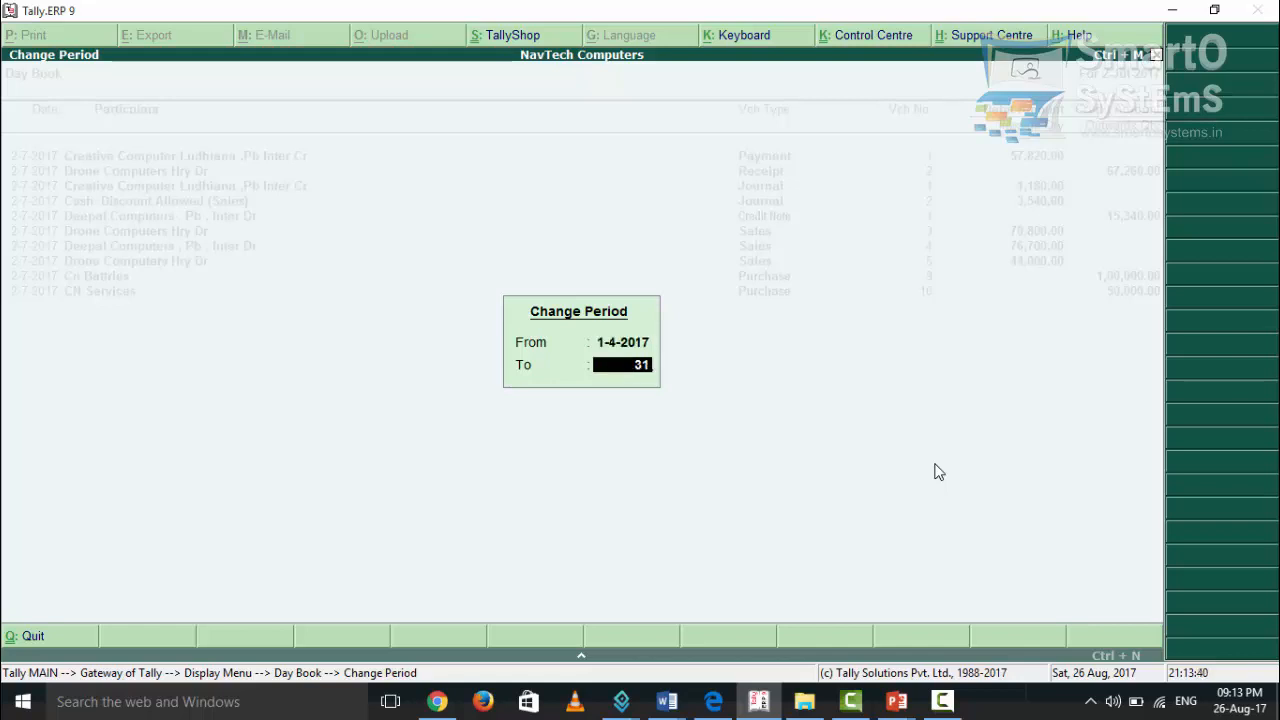
type("-7")
key("Return")
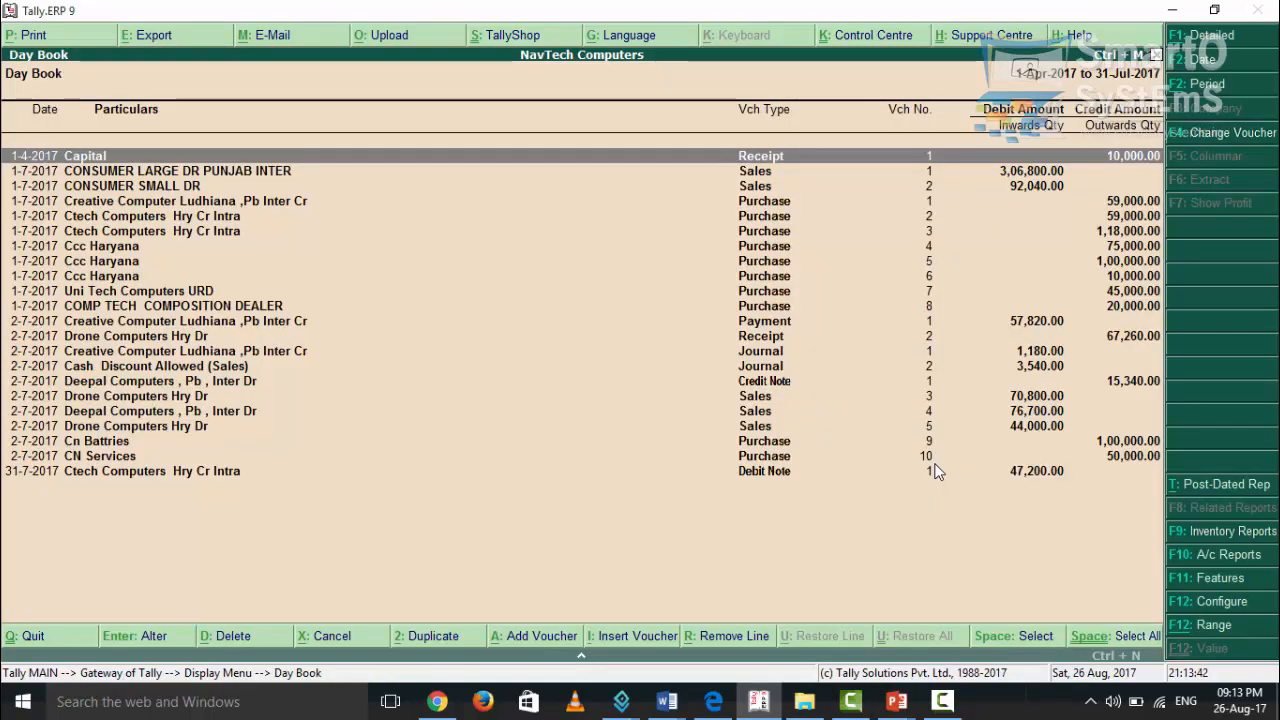
- Open purchase voucher no. 4 of Ccc Haryana, dated 1-7-2017, for alteration
key("Down")
key("Down")
key("Down")
key("Down")
key("Down")
key("Down")
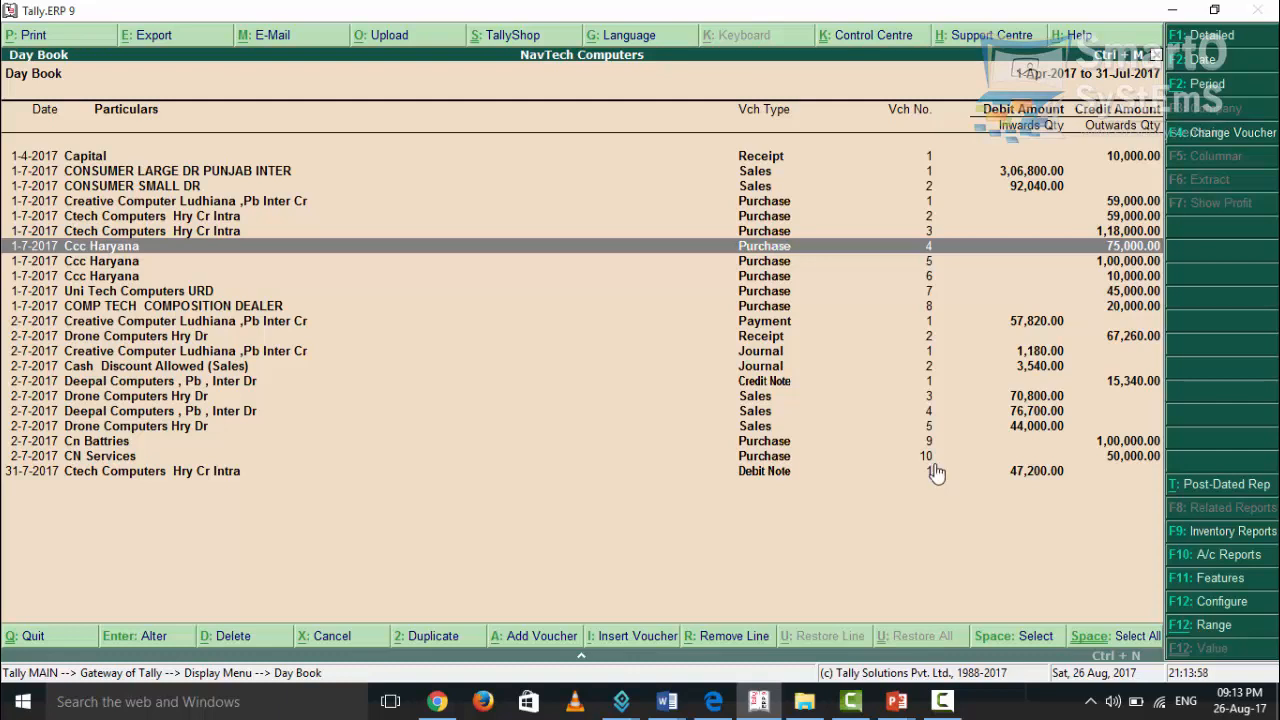
key("Return")
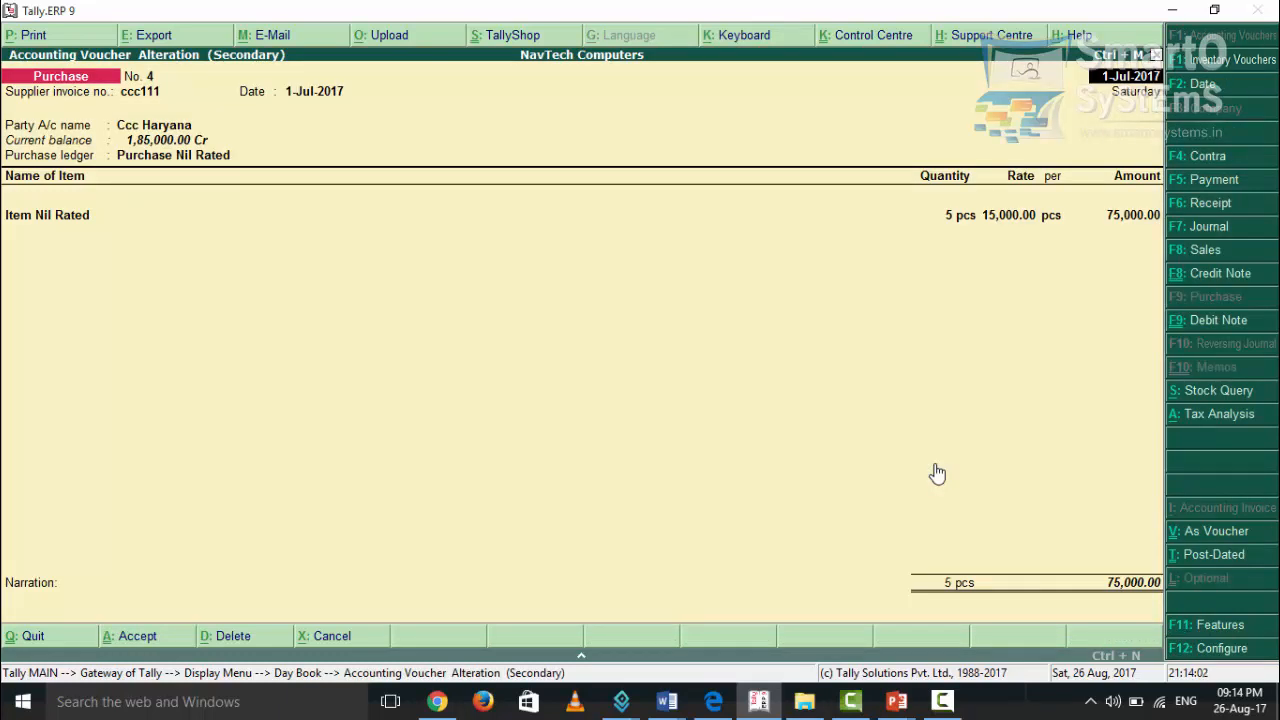
- Keep the voucher's date, supplier invoice details and party Ccc Haryana, and accept the supplier's party details
key("Return")
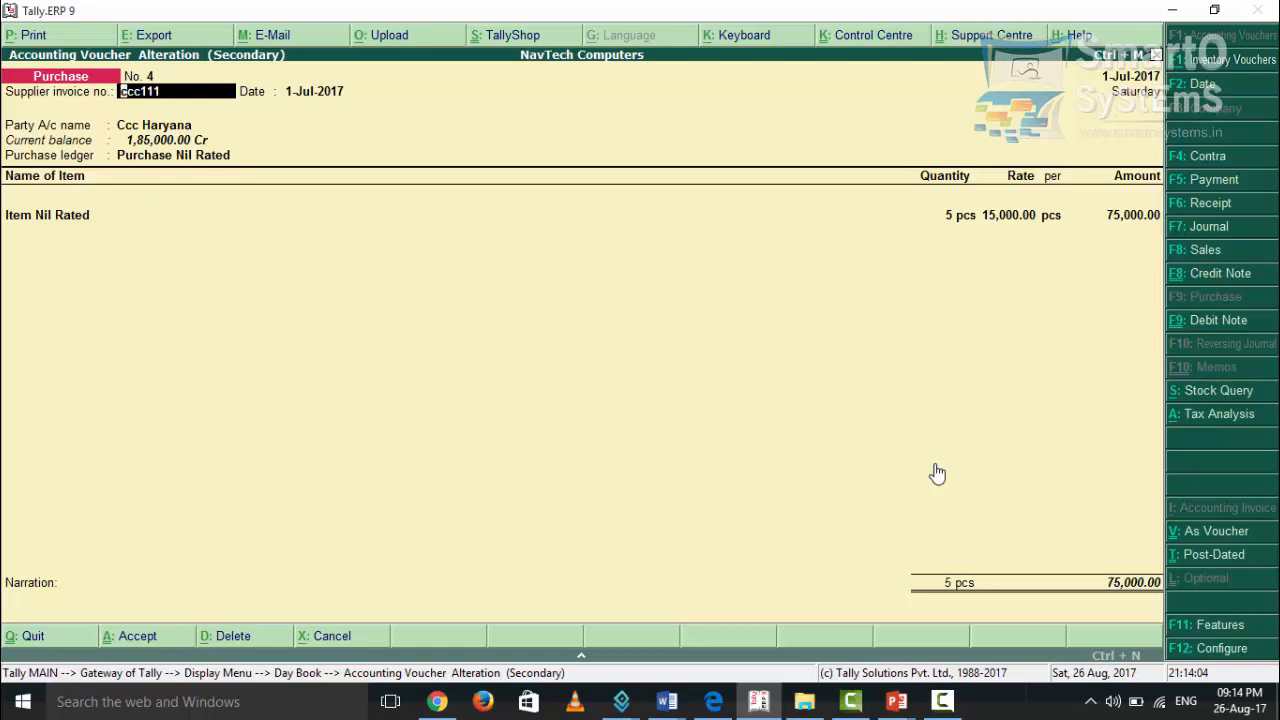
key("Return")
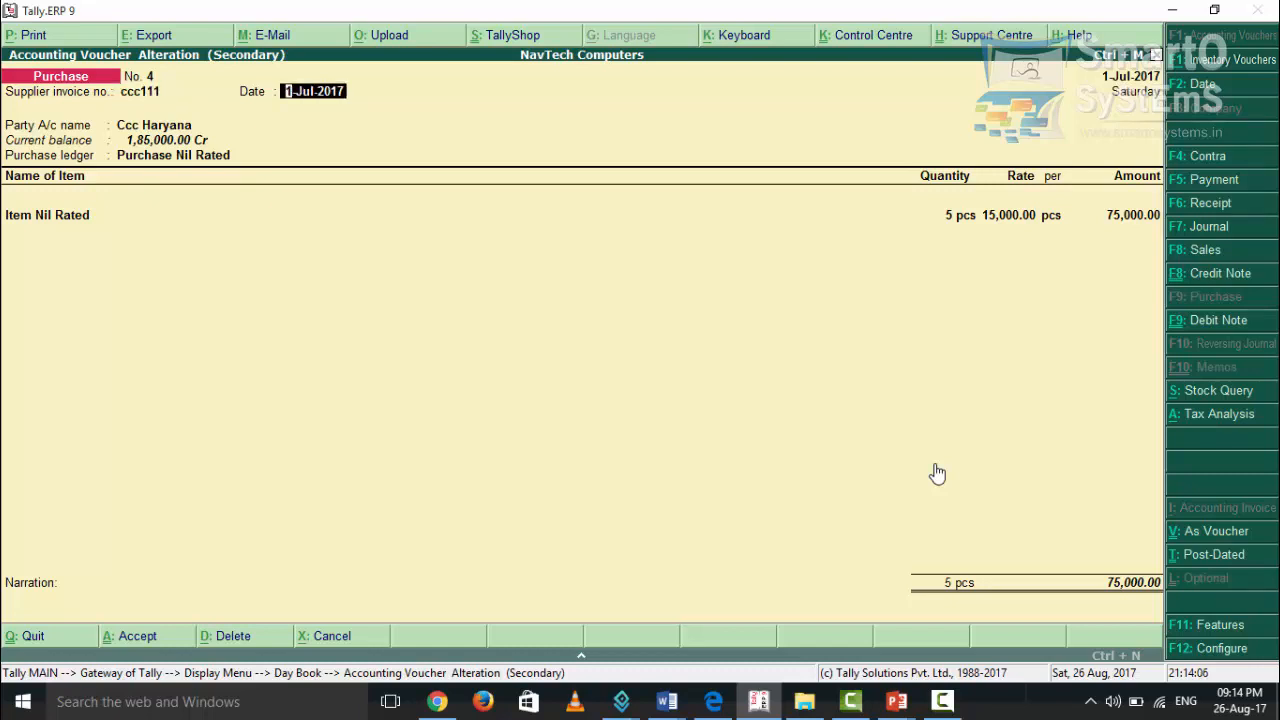
key("Return")
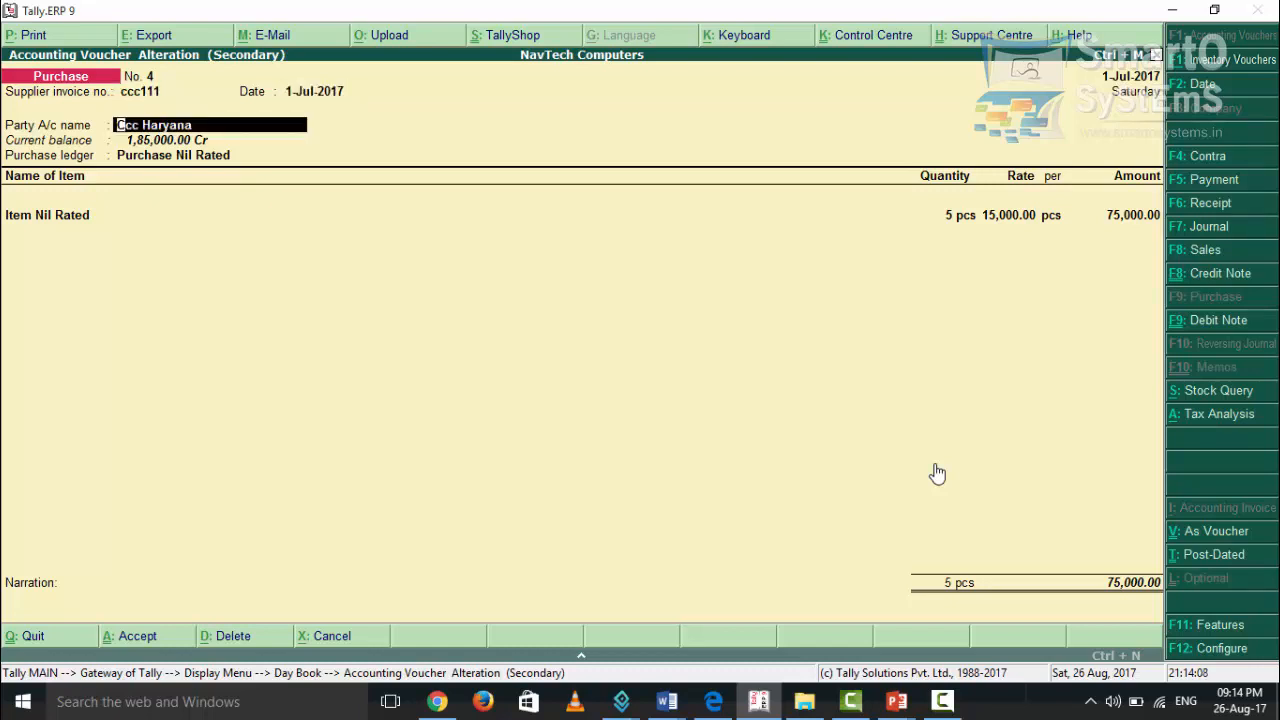
key("Return")
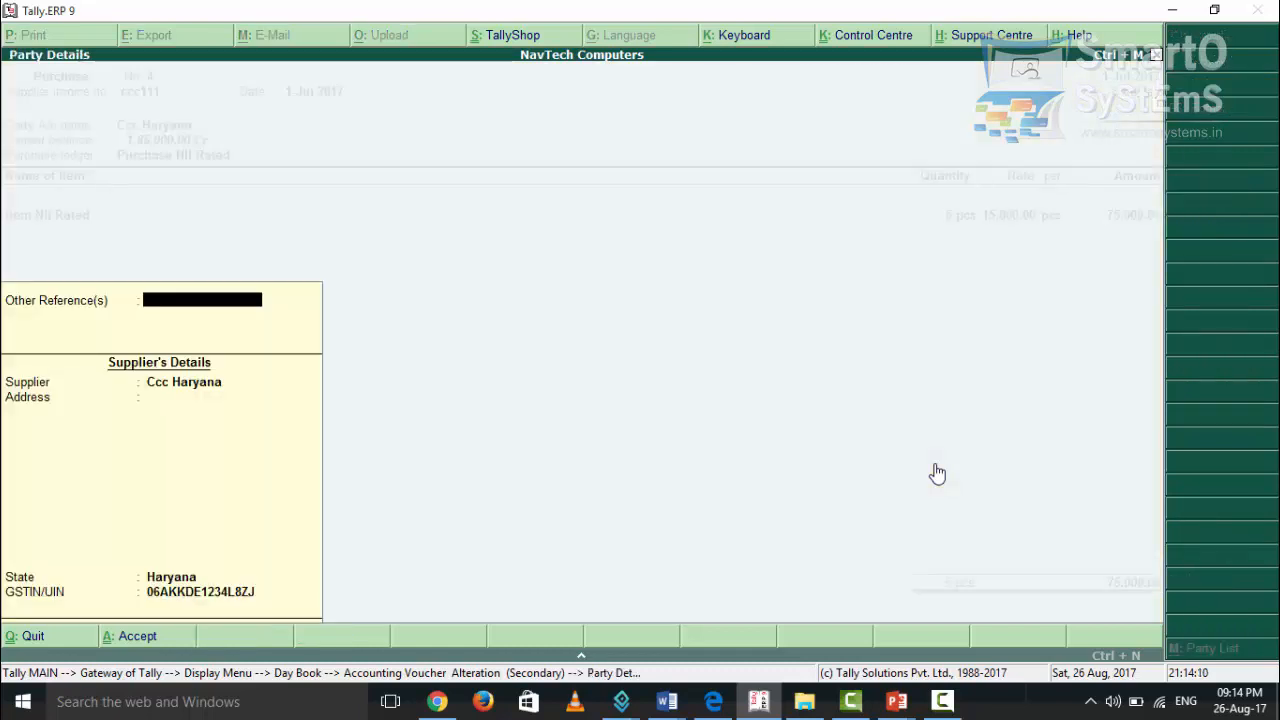
key("Return")
key("Return")
key("Return")
key("Return")
key("Return")
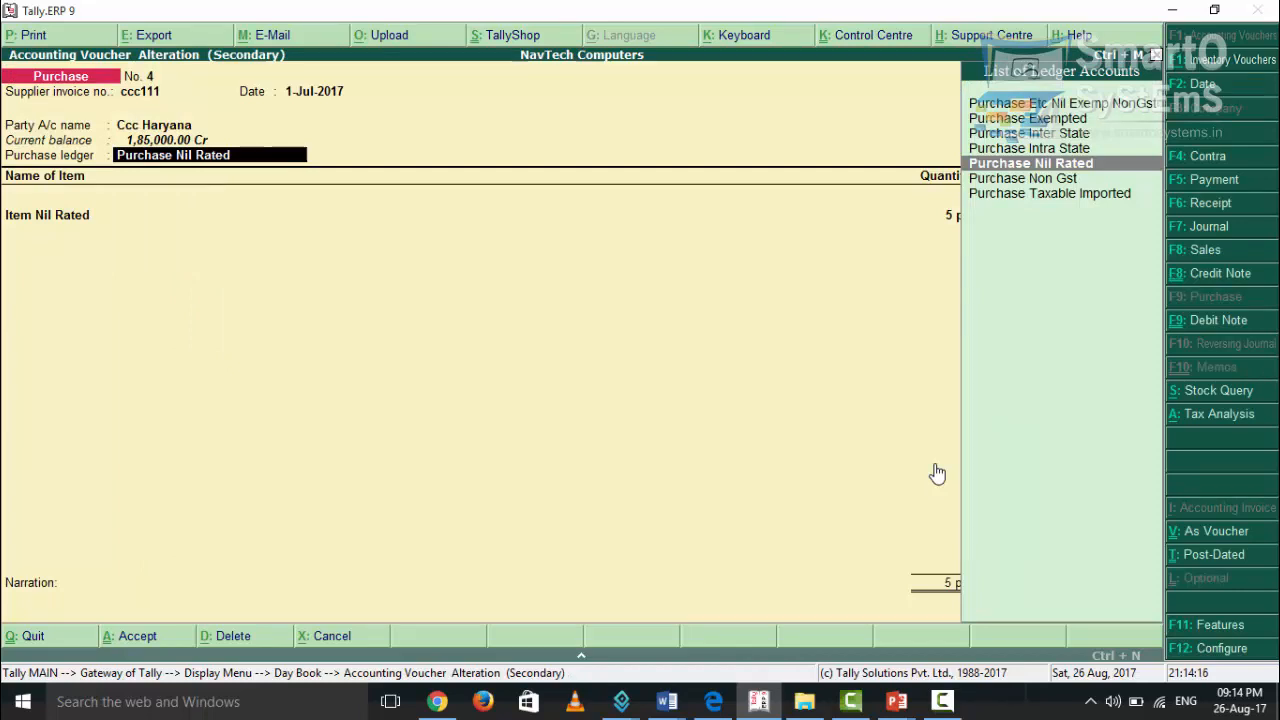
- Keep the Purchase Nil Rated ledger and the Item Nil Rated line of 5 pcs at 15,000.00, and accept the purchase voucher
key("Return")
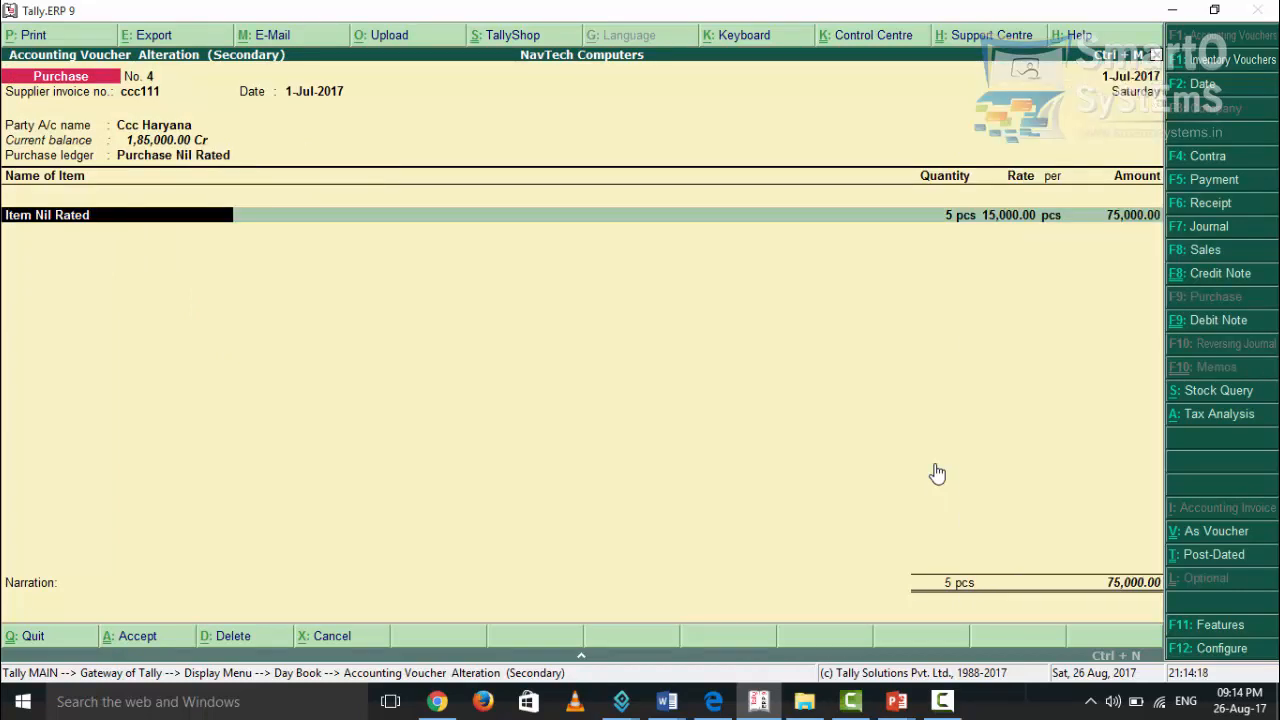
key("Return")
key("Return")
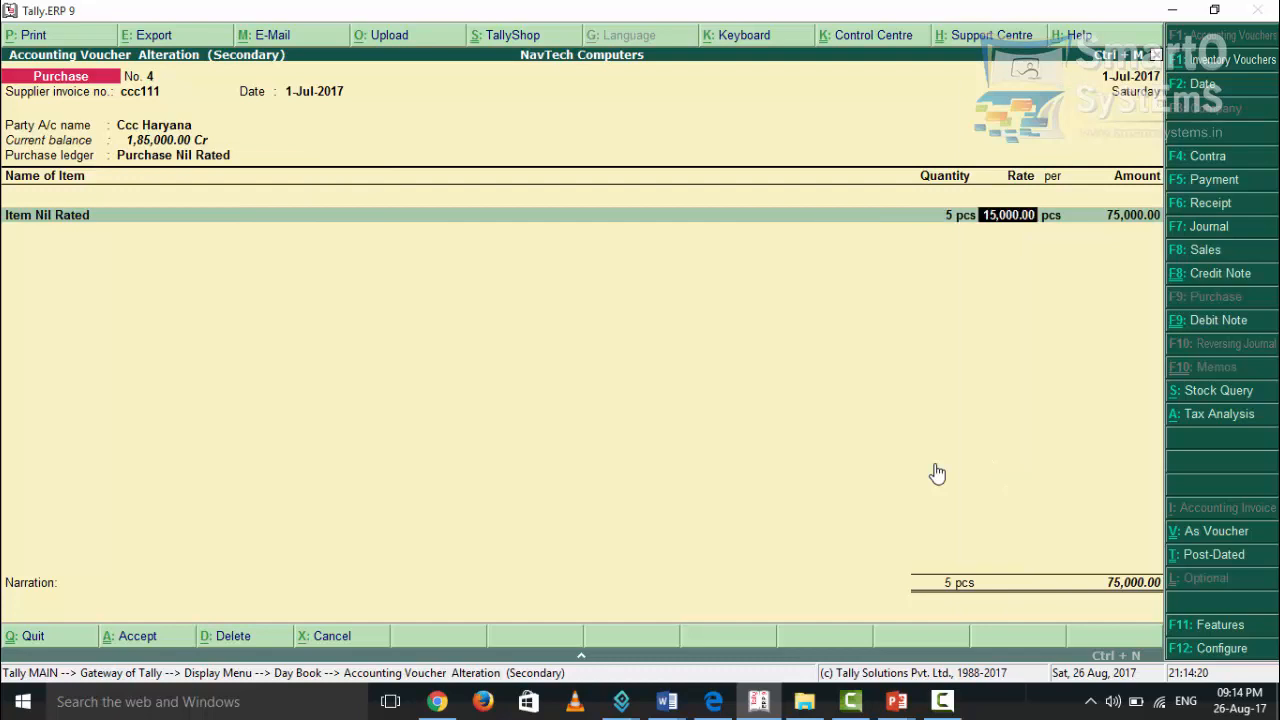
key("Return")
key("Return")
key("Return")
key("Return")
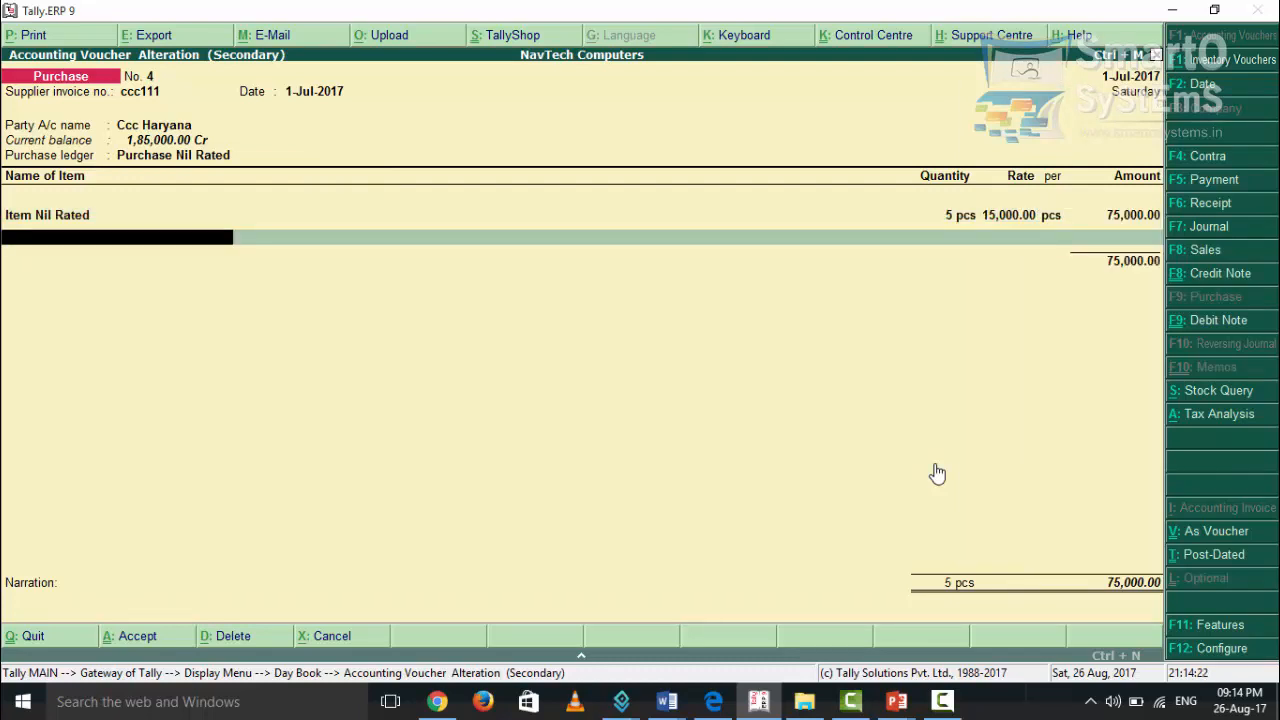
key("Return")
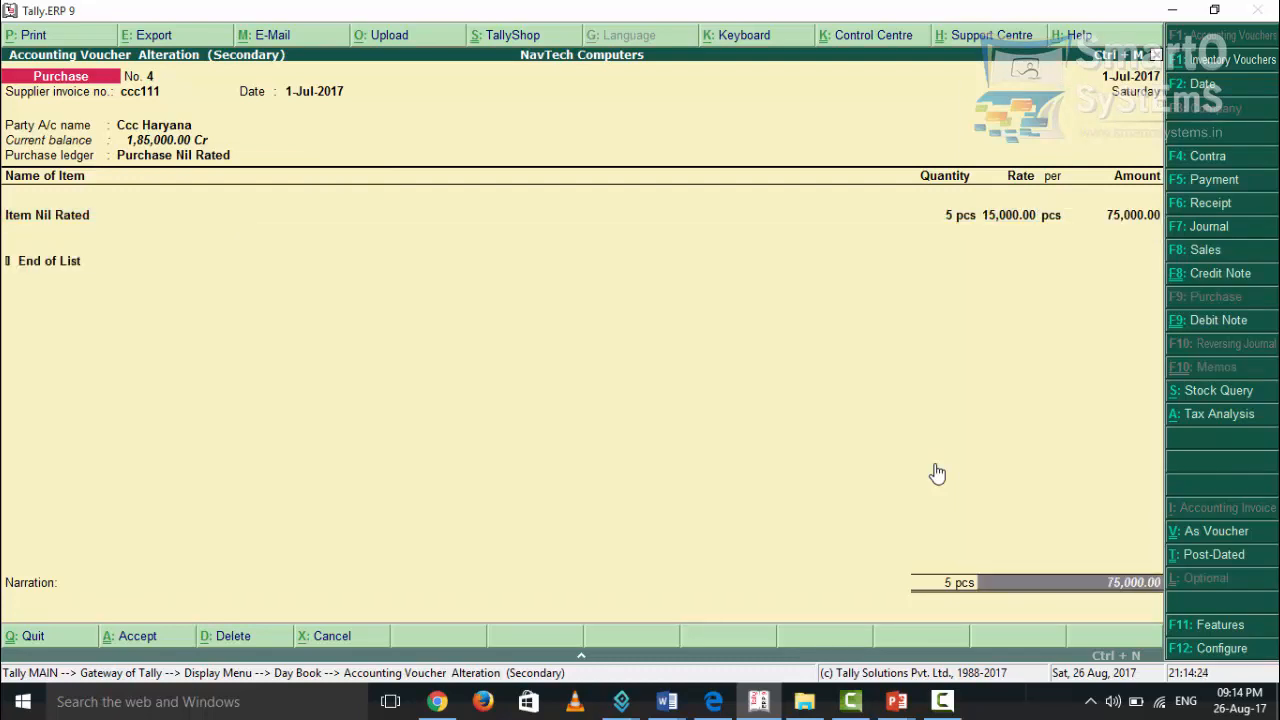
key("Return")
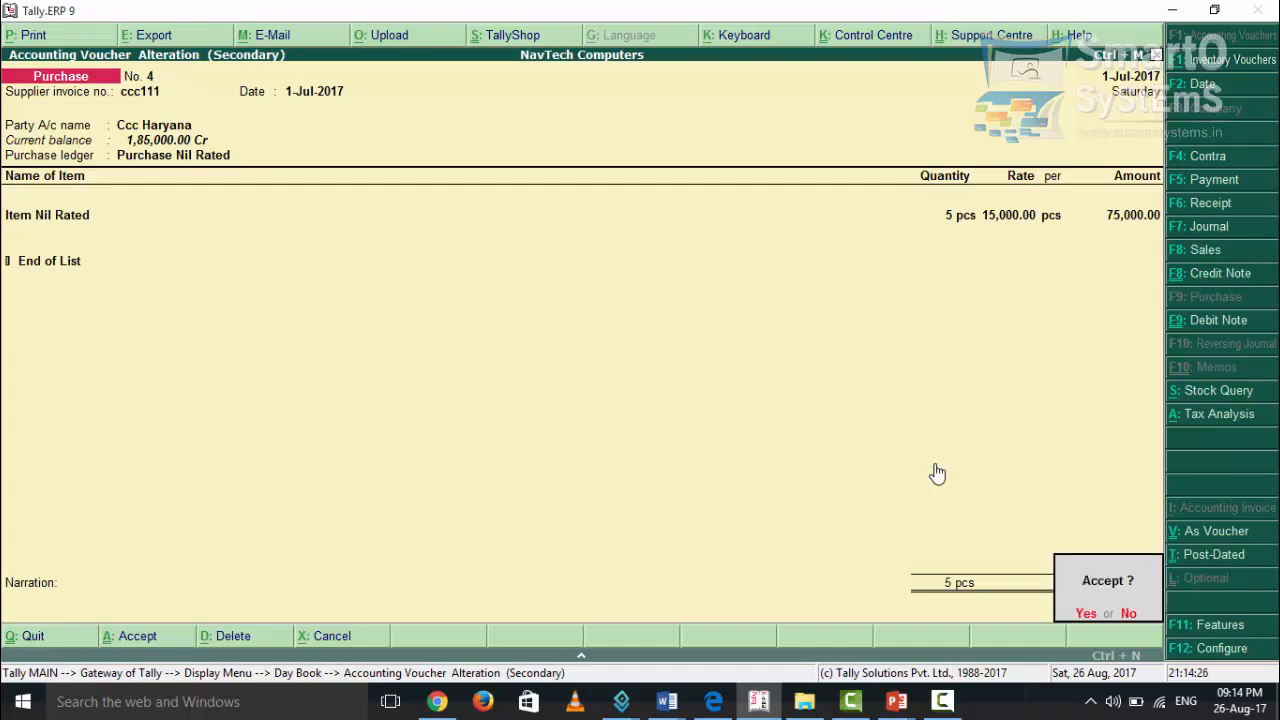
key("Return")
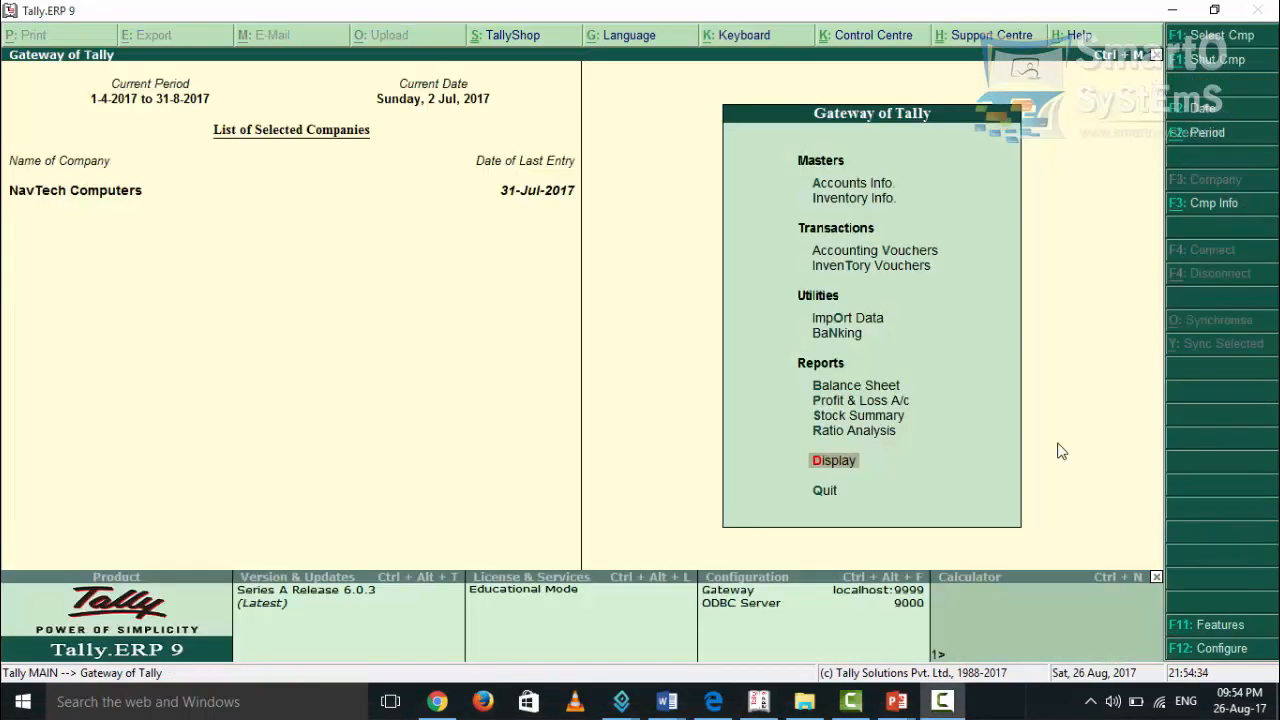
- Open the GSTR-2 report from the statutory GST reports
key("Return")
key("Down")
key("Down")
key("Down")
key("Down")
key("Down")
key("Down")
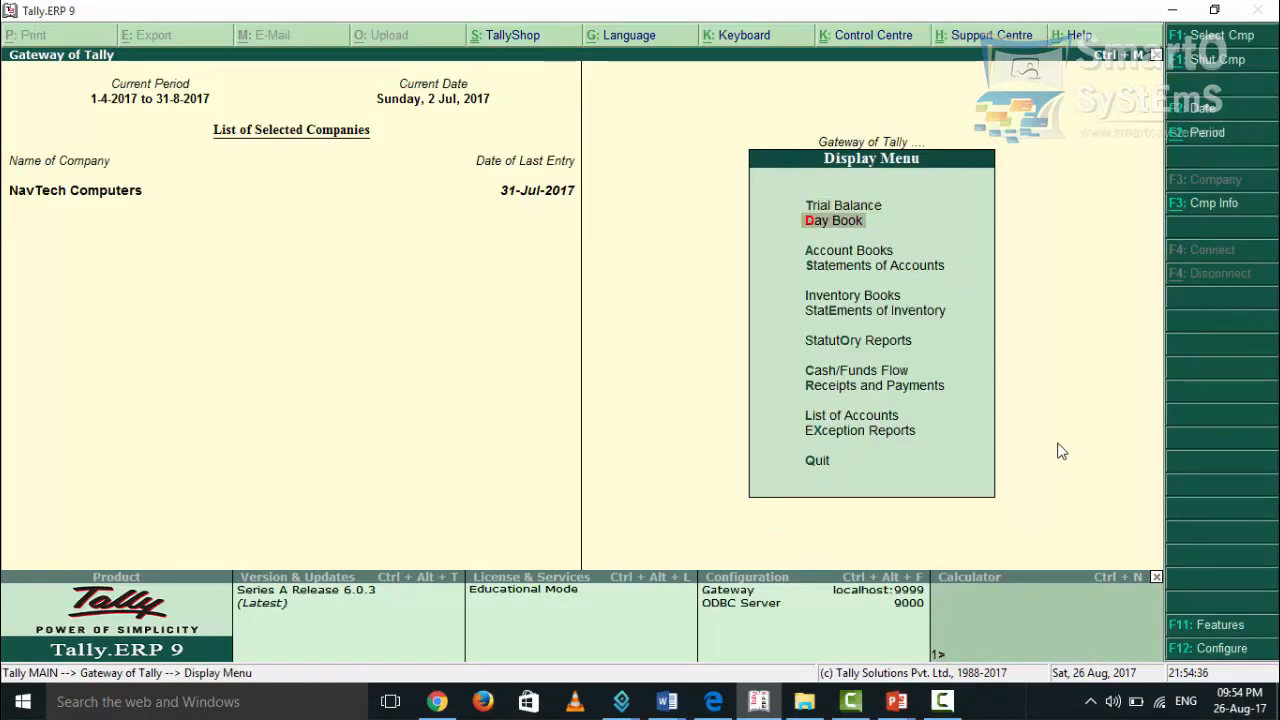
key("Return")
key("Return")
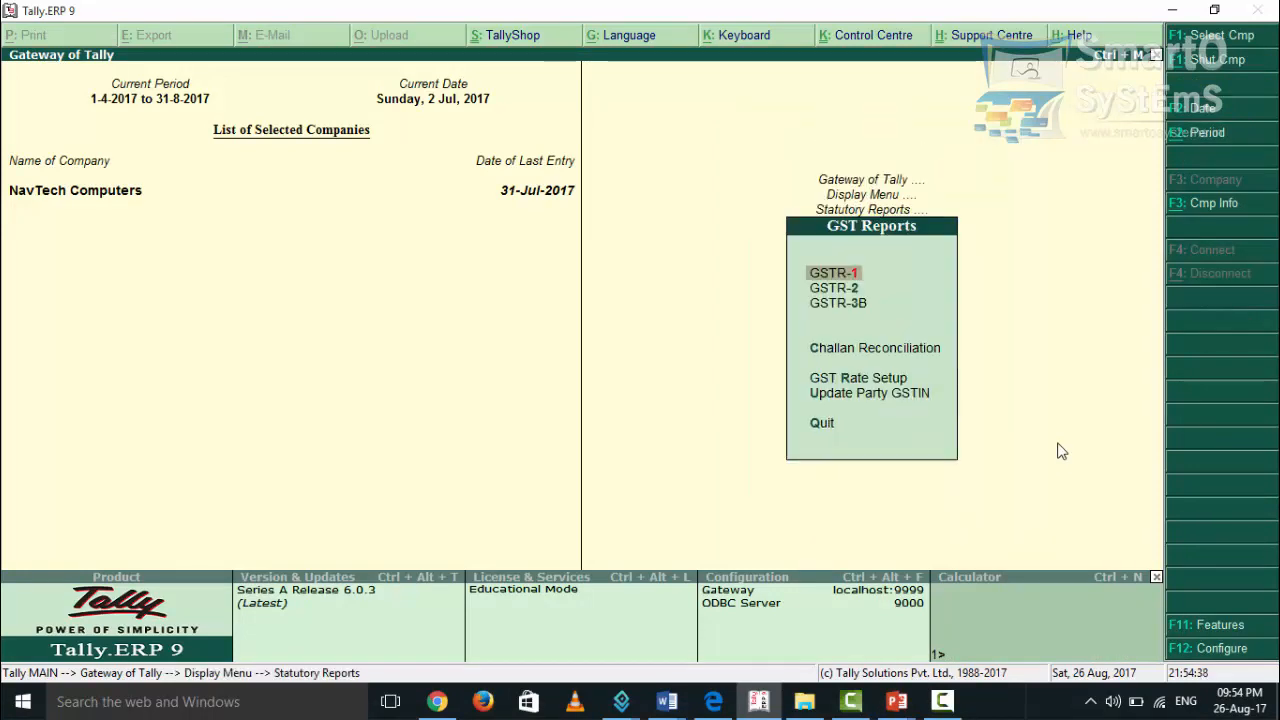
key("Down")
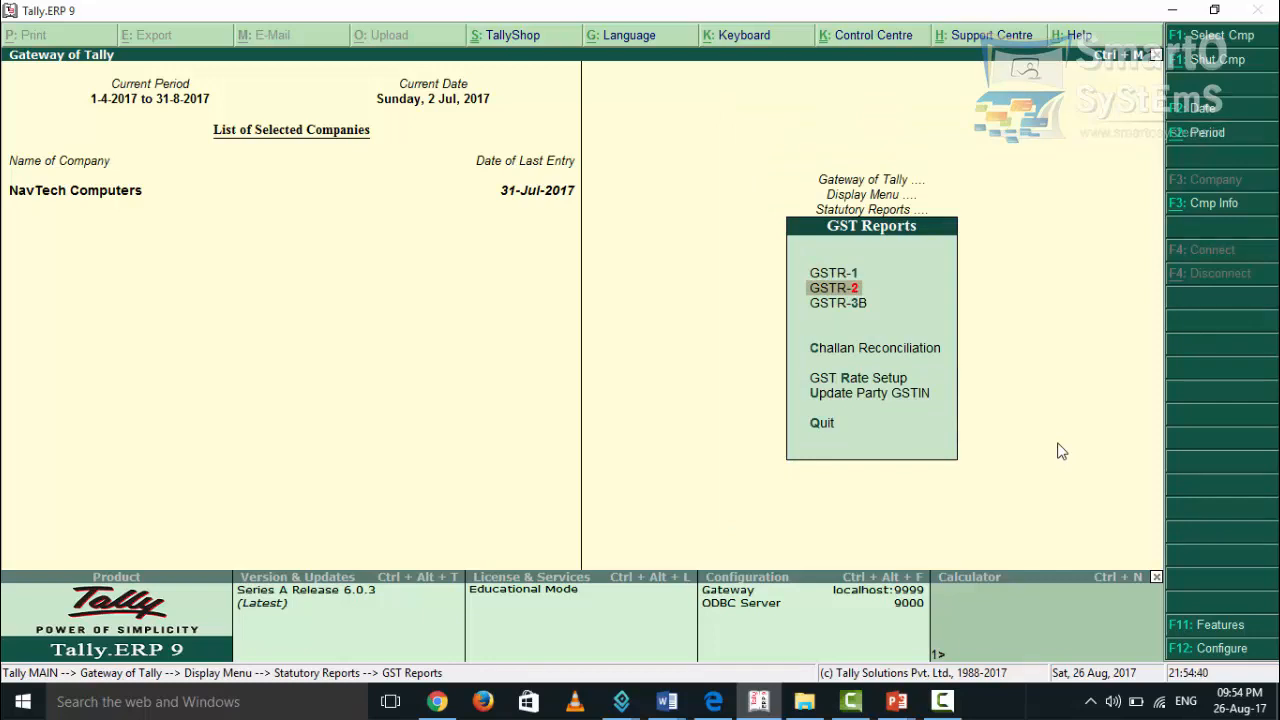
key("Return")
- Open the voucher register of Nil Rated Invoices from table 8 of the GSTR-2 summary
key("Down")
key("Down")
key("Down")
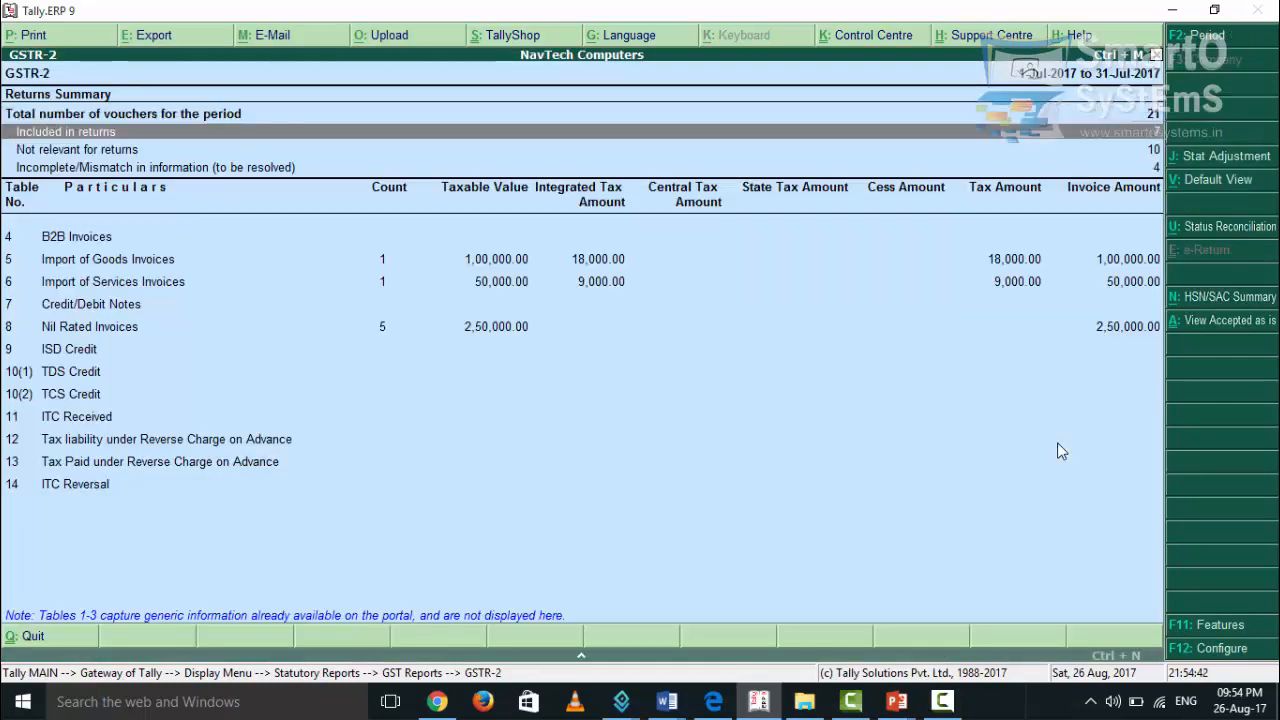
key("Down")
key("Down")
key("Down")
key("Down")
key("Down")
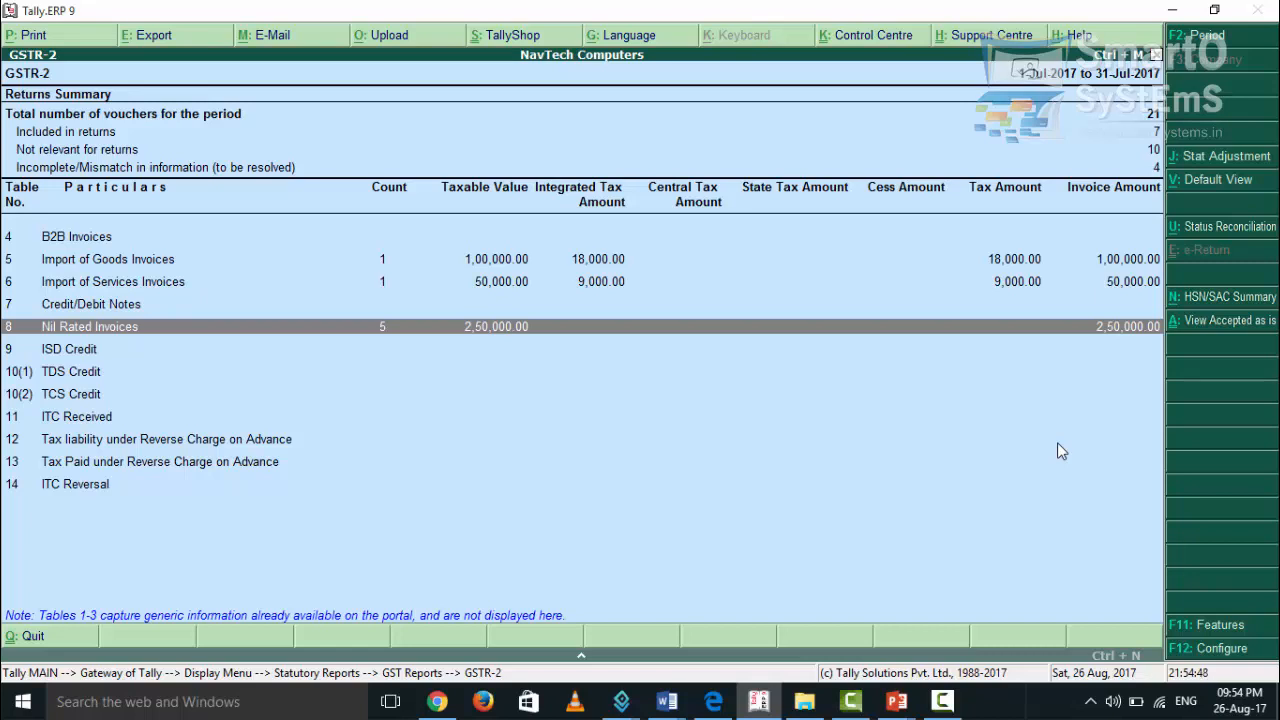
key("Return")
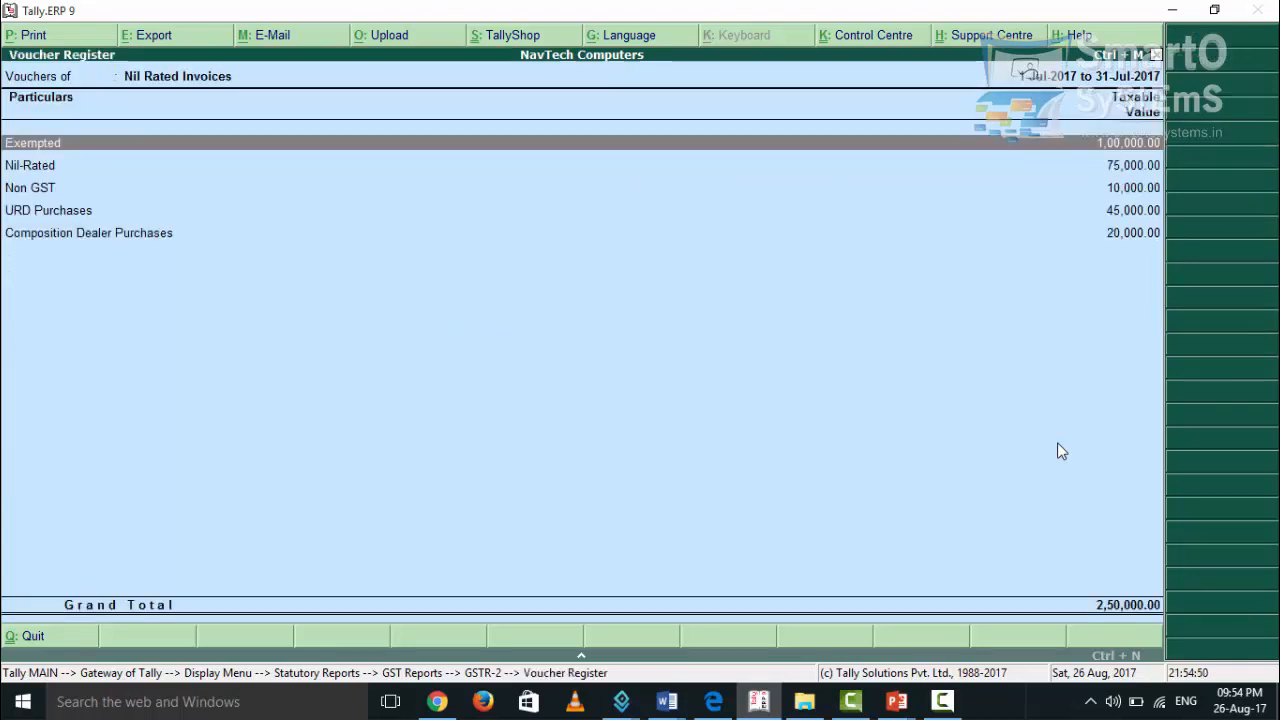
- Review the Nil Rated Invoices categories, examine the vouchers under Nil-Rated, and return to the GSTR-2 summary
key("Down")
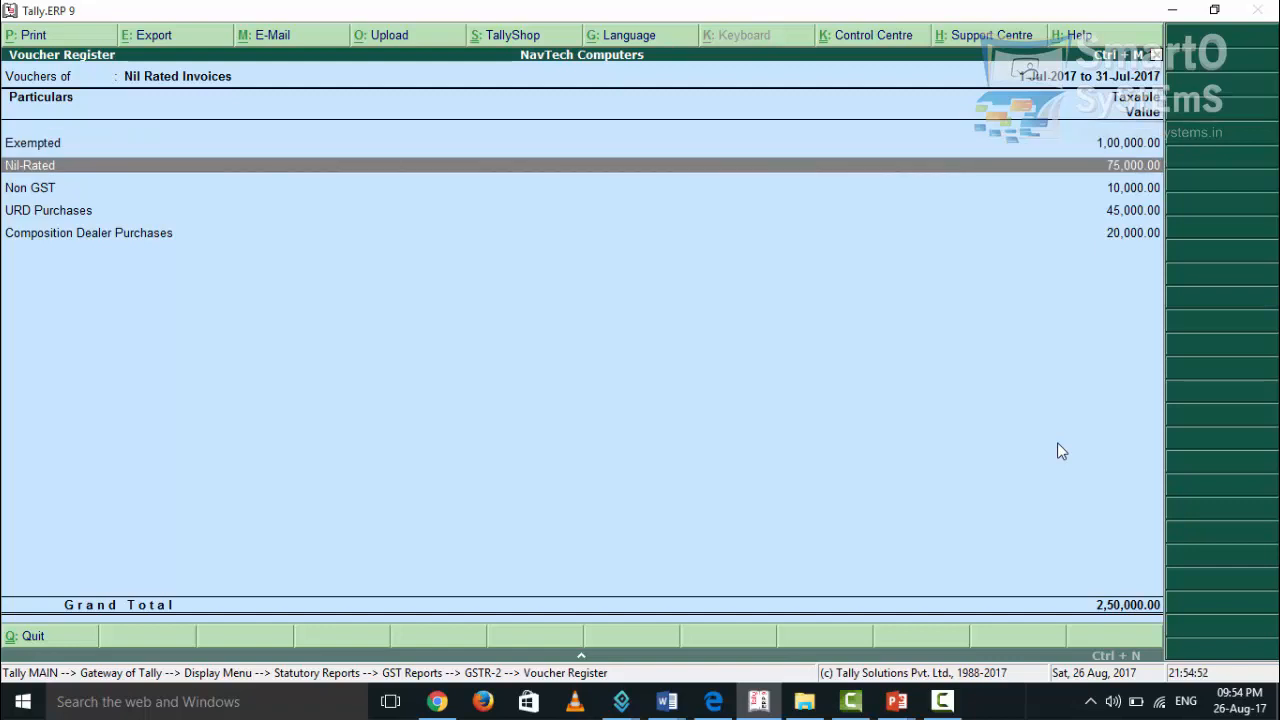
key("Up")
key("Down")
key("Down")
key("Down")
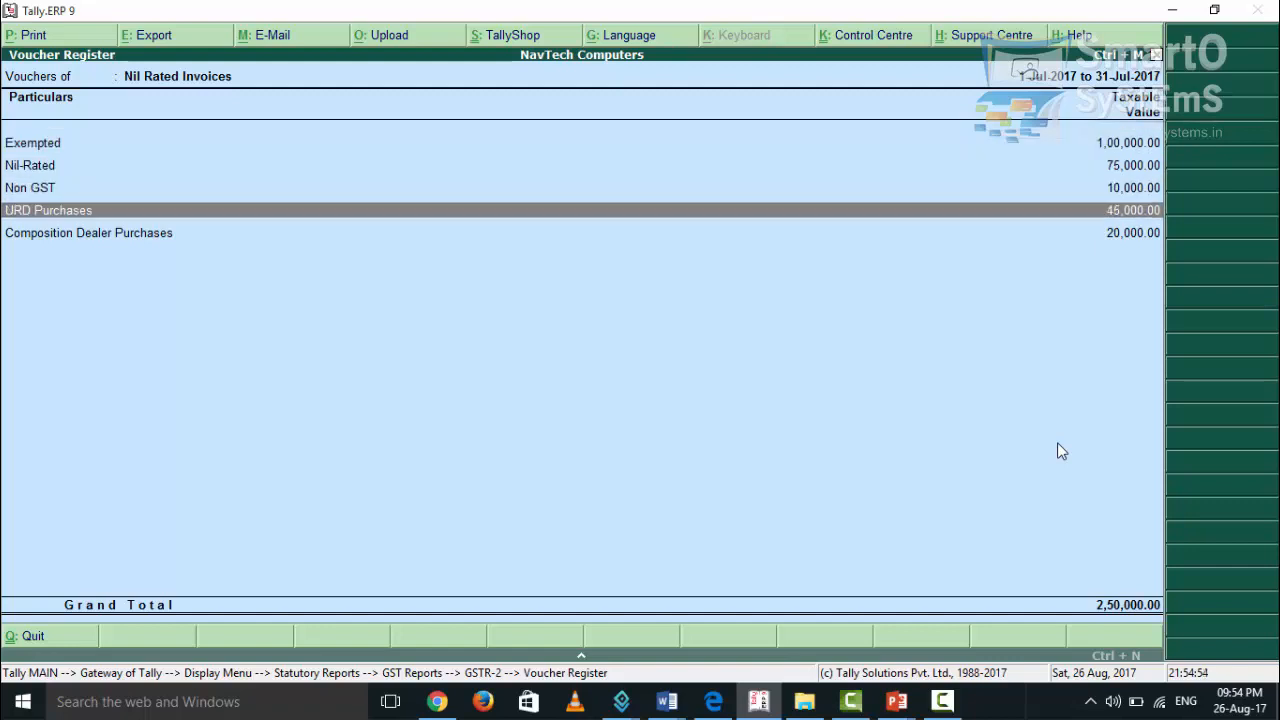
key("Up")
key("Up")
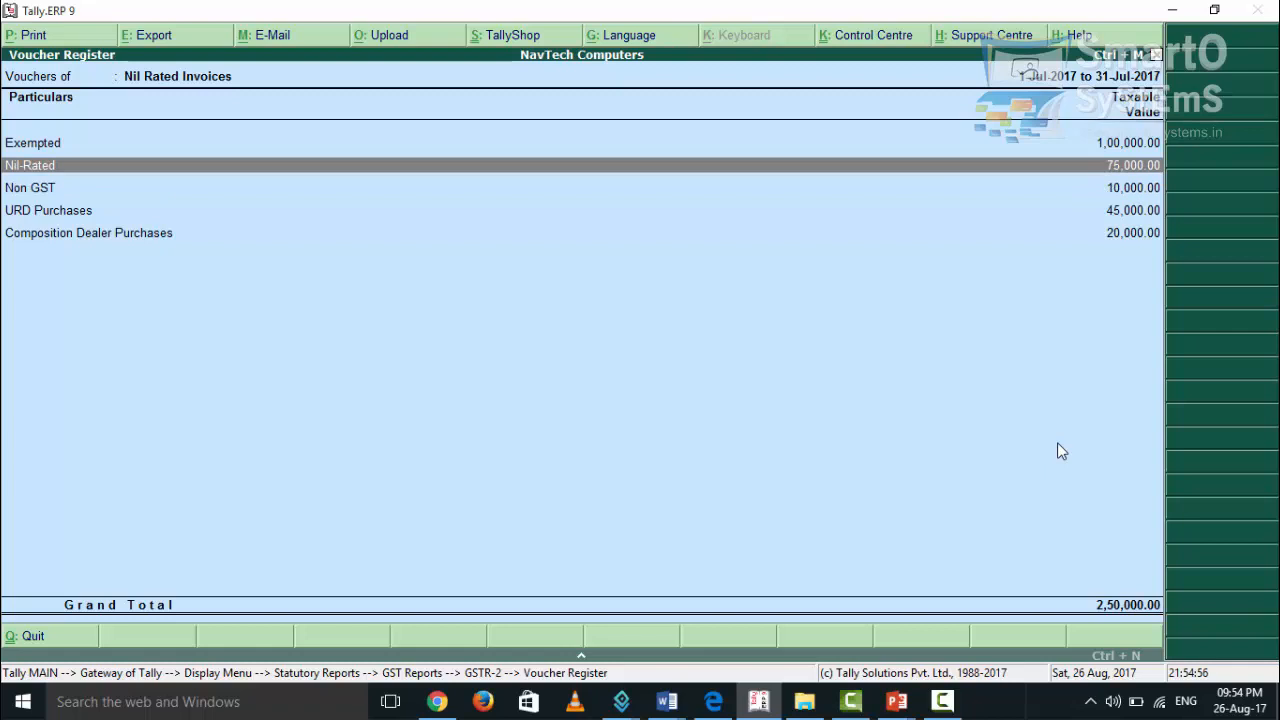
key("Return")
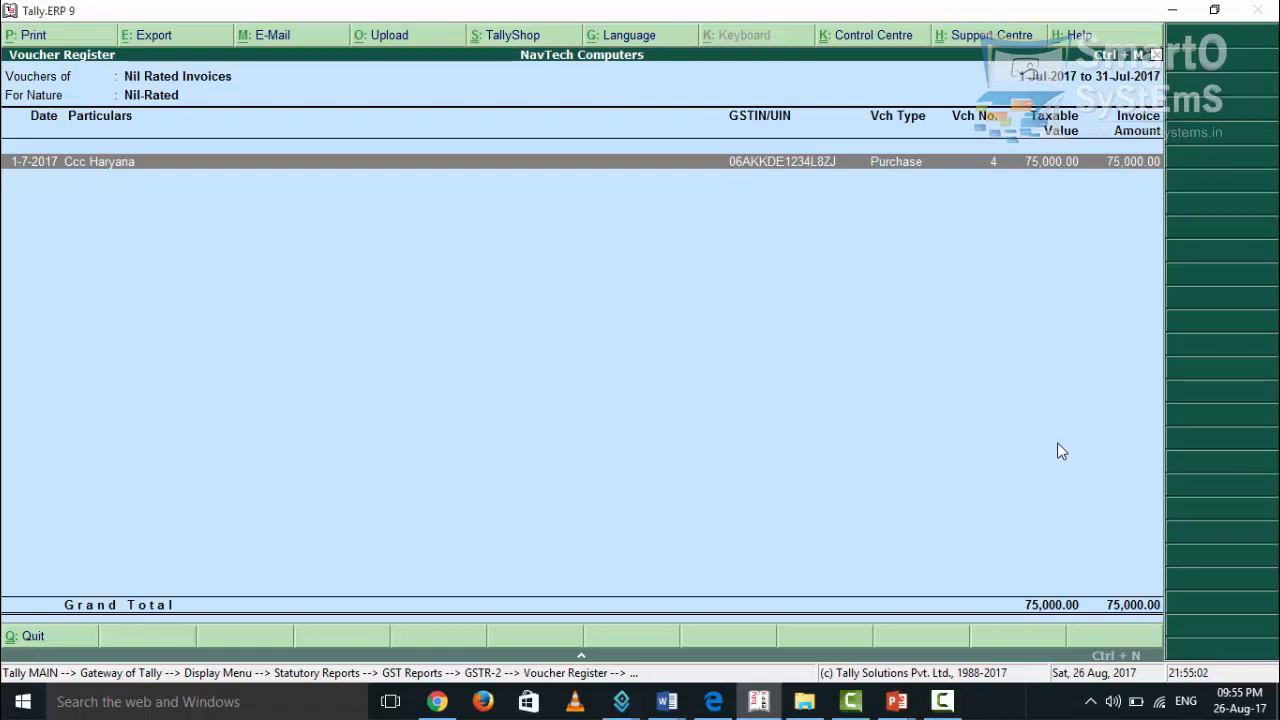
key("Escape")
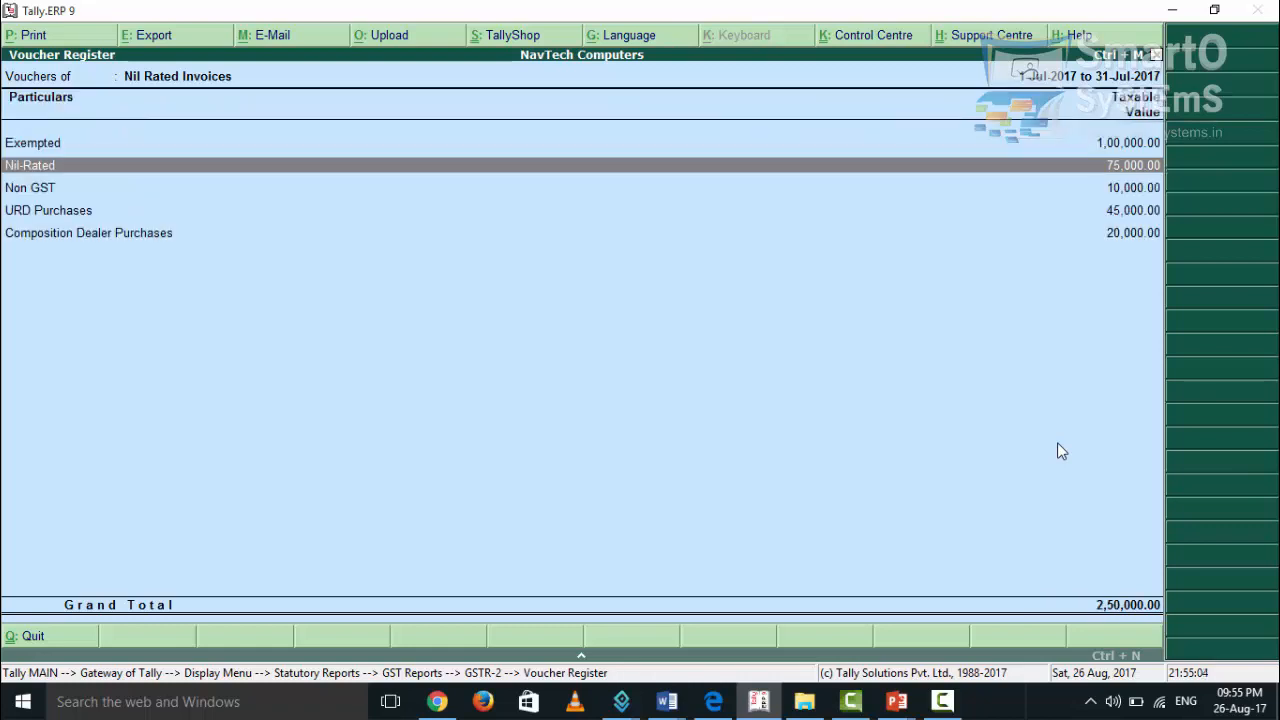
key("Escape")
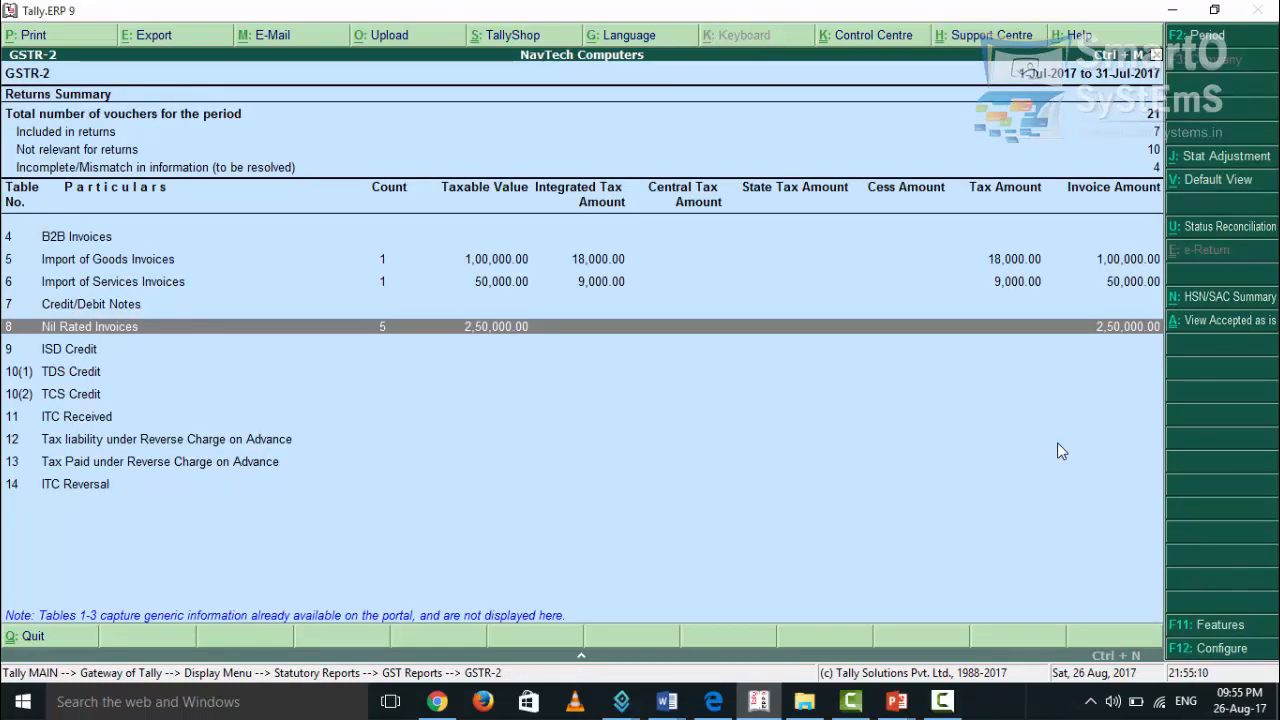